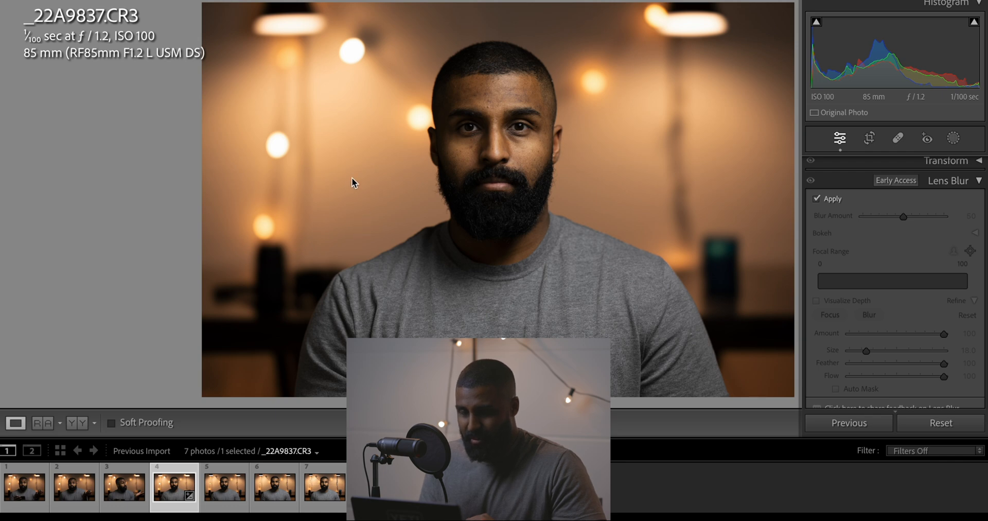
Compare the full portrait with Lens Blur switched off and on, leaving the effect applied
{"action": "key", "text": "Tab"}
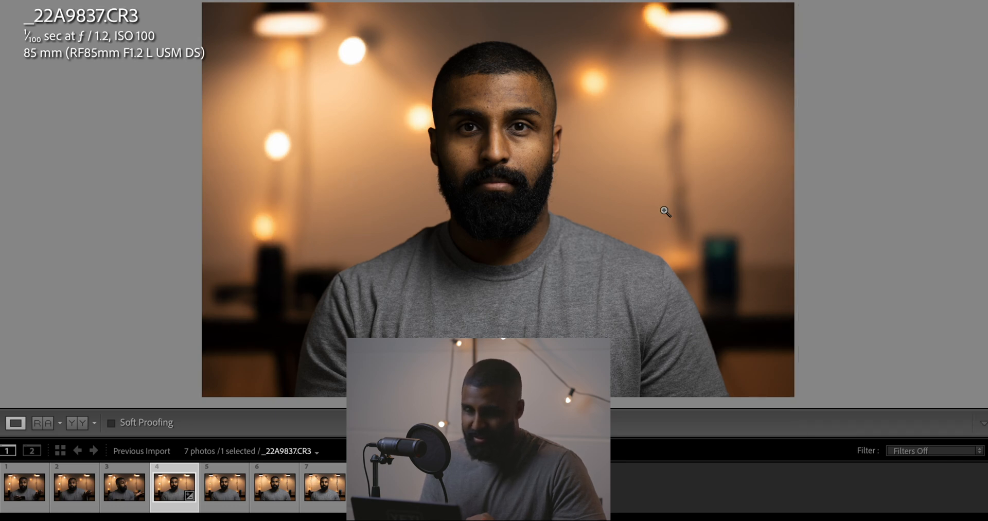
{"action": "key", "text": "Tab"}
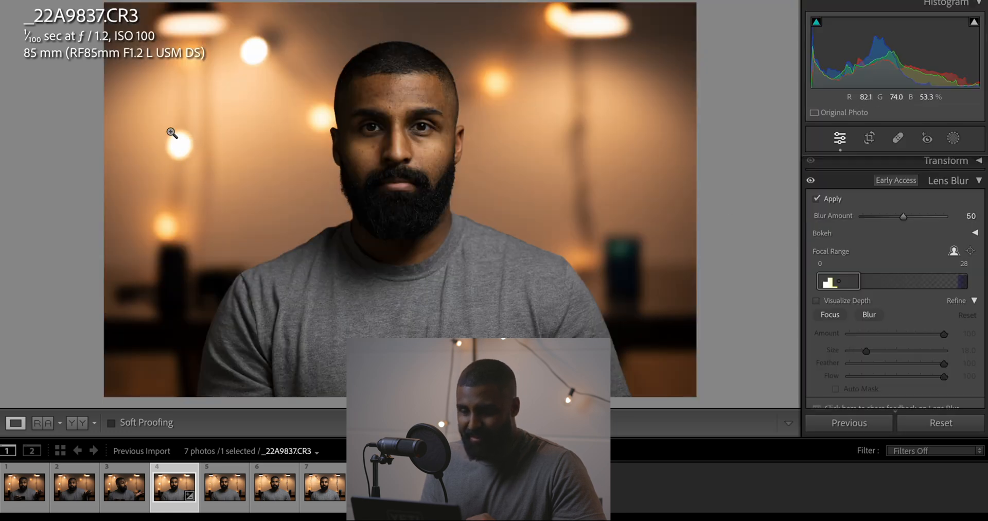
{"action": "left_click", "coordinate": [816, 200]}
{"action": "left_click", "coordinate": [816, 200]}
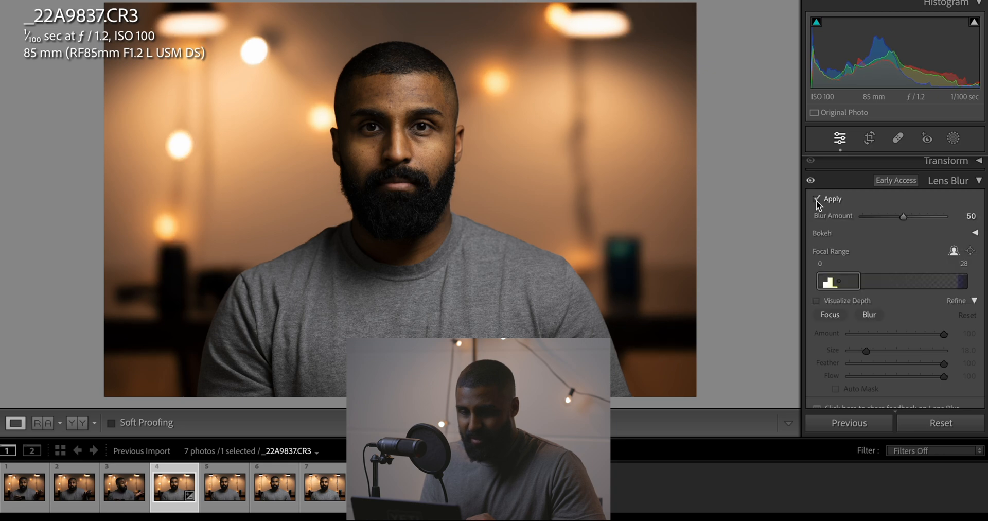
{"action": "left_click", "coordinate": [816, 200]}
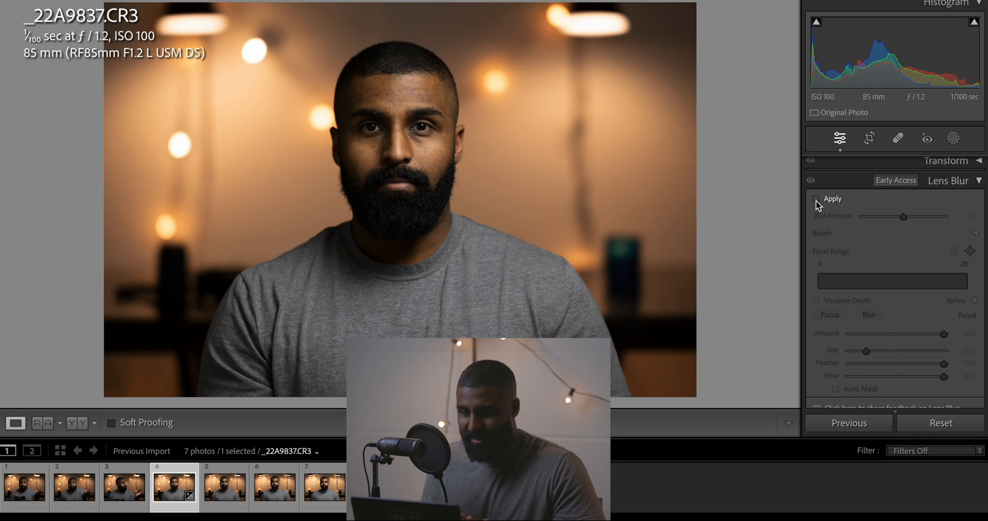
{"action": "left_click", "coordinate": [816, 200]}
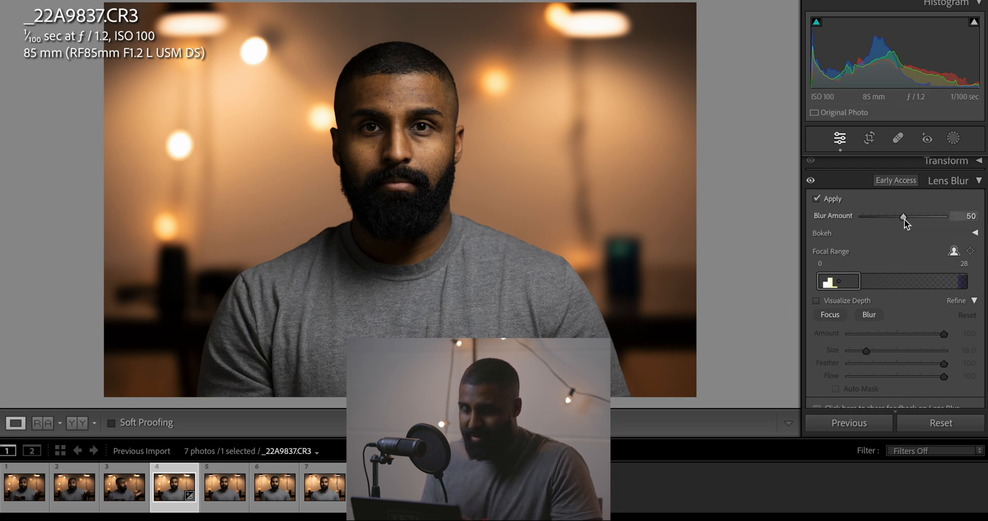
Try Lens Blur amounts of 0 and 100, comparing the zero setting with the effect switched off
{"action": "left_click_drag", "start_coordinate": [904, 218], "coordinate": [821, 223]}
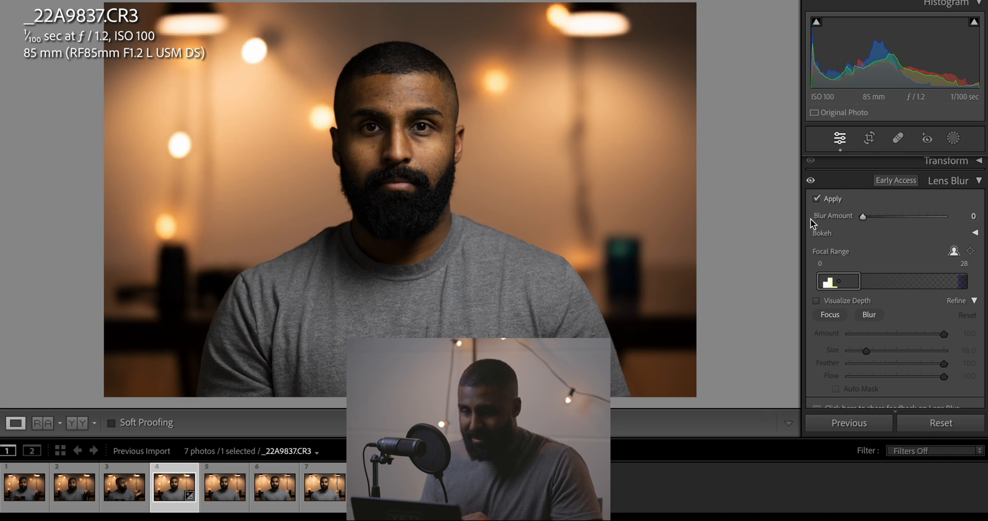
{"action": "left_click", "coordinate": [817, 199]}
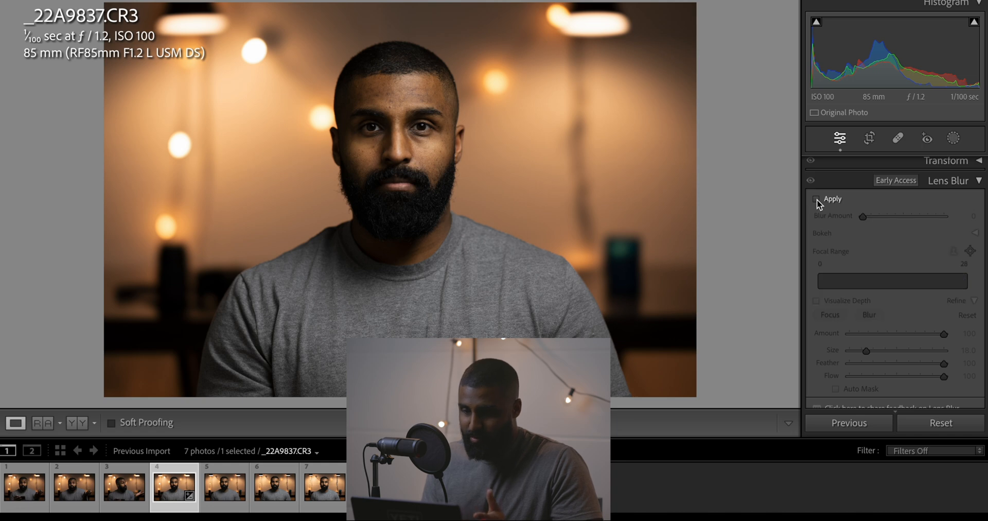
{"action": "left_click", "coordinate": [817, 200]}
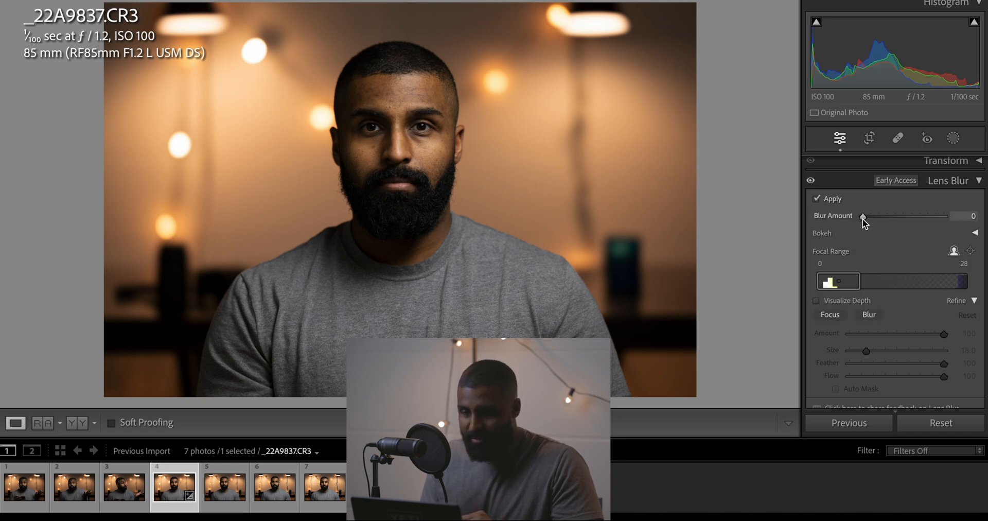
{"action": "left_click_drag", "start_coordinate": [863, 218], "coordinate": [945, 215]}
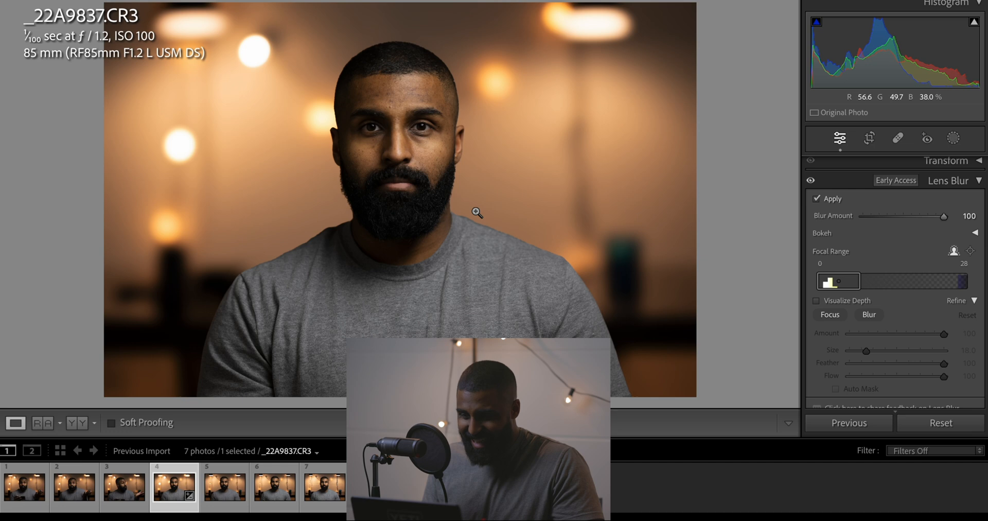
Try Lens Blur amounts of 16, 0 and 34, and set the Blur Amount to 50
{"action": "double_click", "coordinate": [943, 218]}
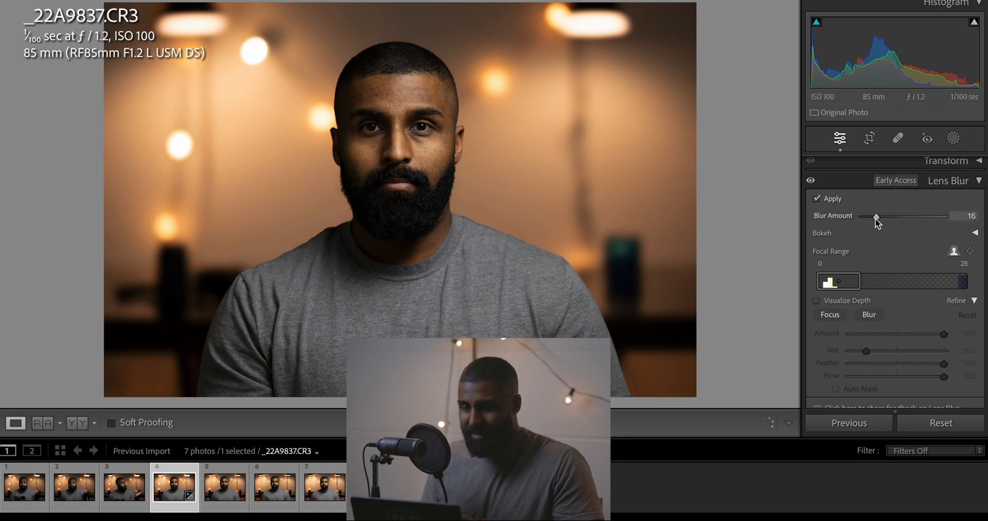
{"action": "left_click_drag", "start_coordinate": [876, 218], "coordinate": [814, 218]}
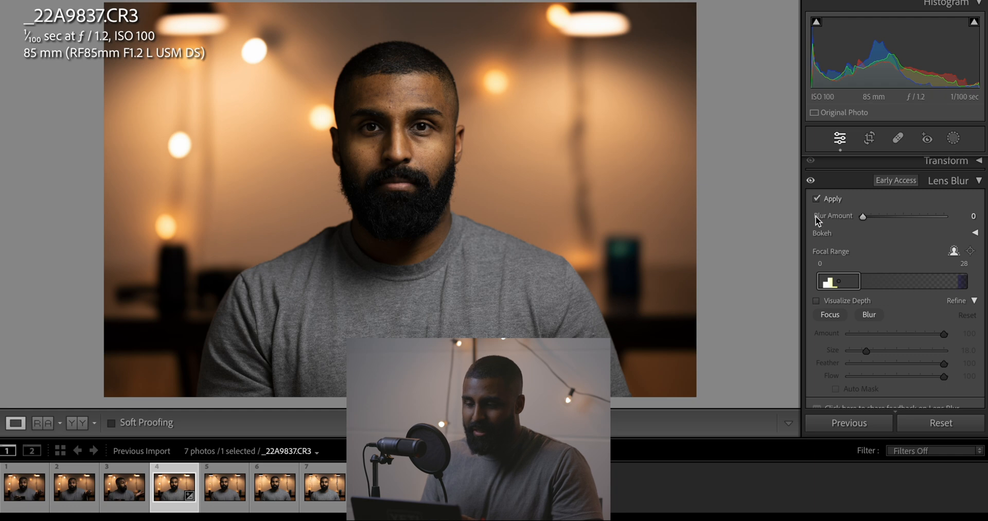
{"action": "left_click_drag", "start_coordinate": [863, 217], "coordinate": [890, 216]}
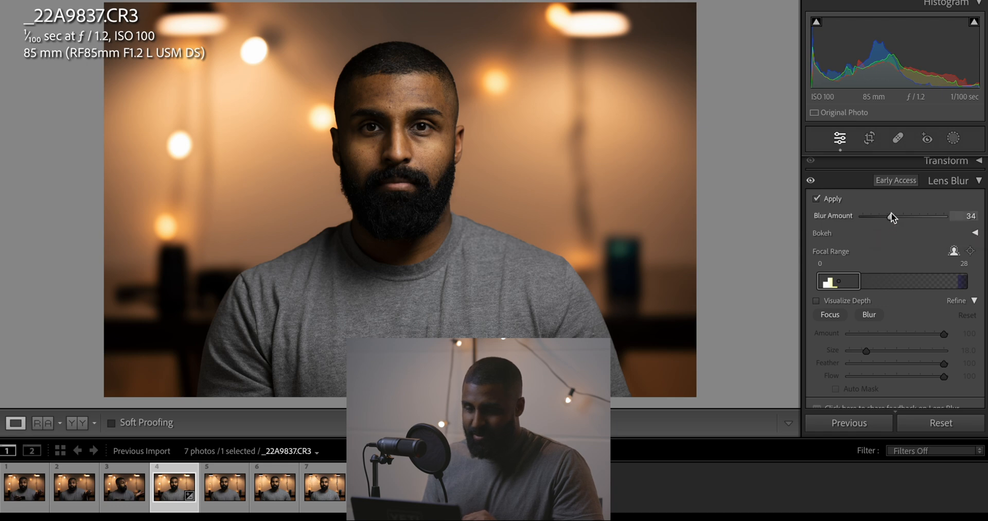
{"action": "left_click_drag", "start_coordinate": [892, 221], "coordinate": [903, 220]}
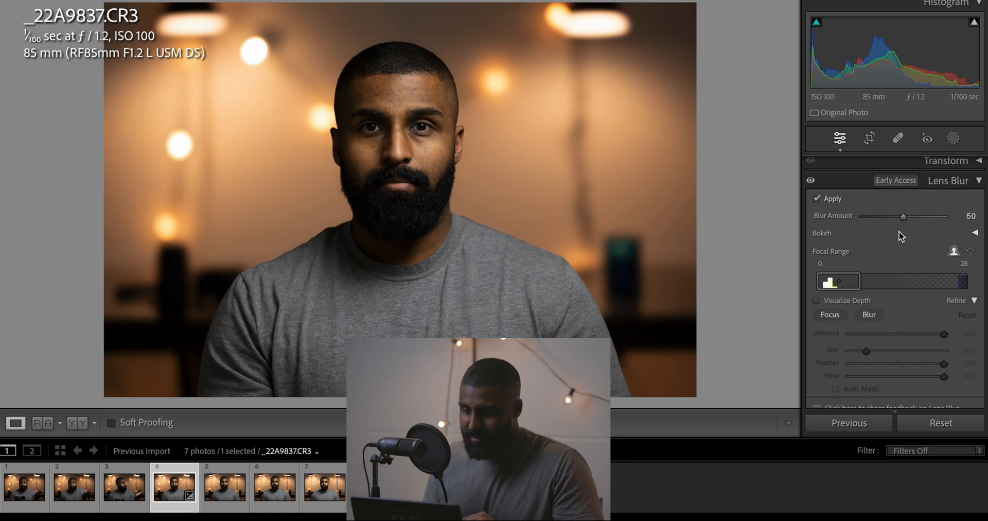
Try all five bokeh shapes on the portrait's background lights and select the filled-circle shape
{"action": "left_click", "coordinate": [974, 232]}
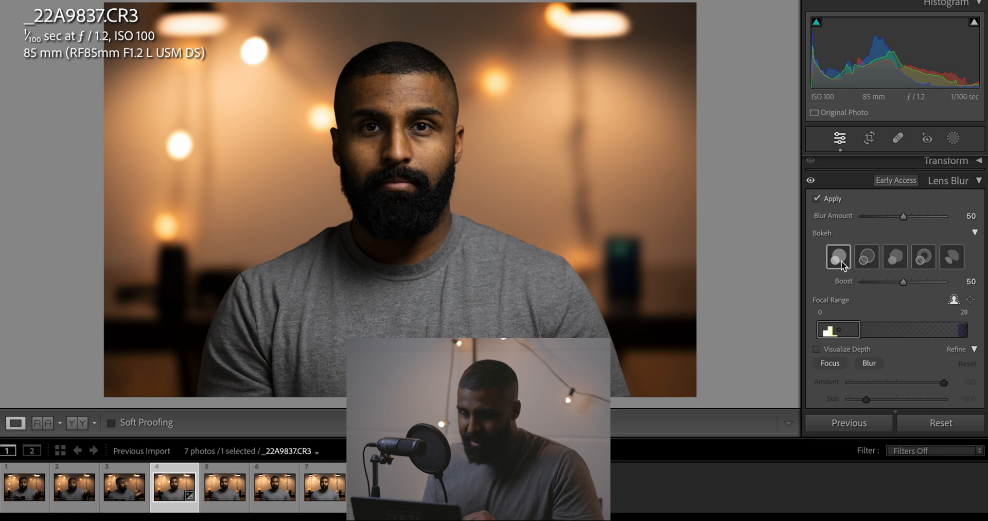
{"action": "left_click", "coordinate": [861, 261]}
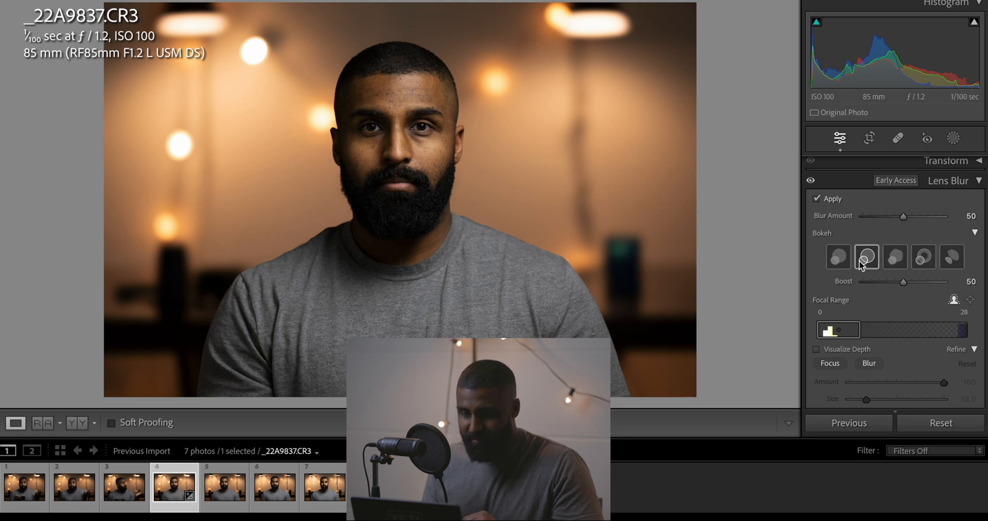
{"action": "left_click", "coordinate": [895, 258]}
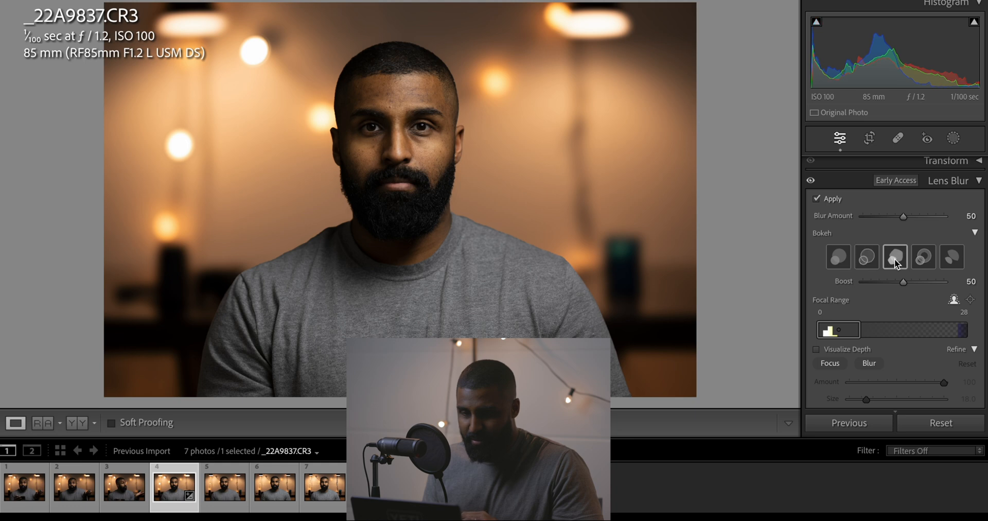
{"action": "left_click", "coordinate": [922, 261]}
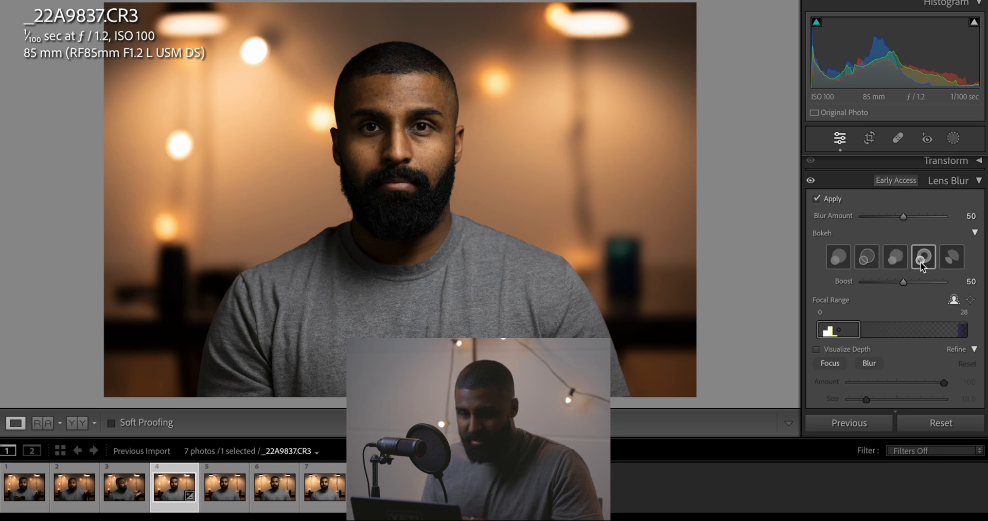
{"action": "left_click", "coordinate": [952, 257]}
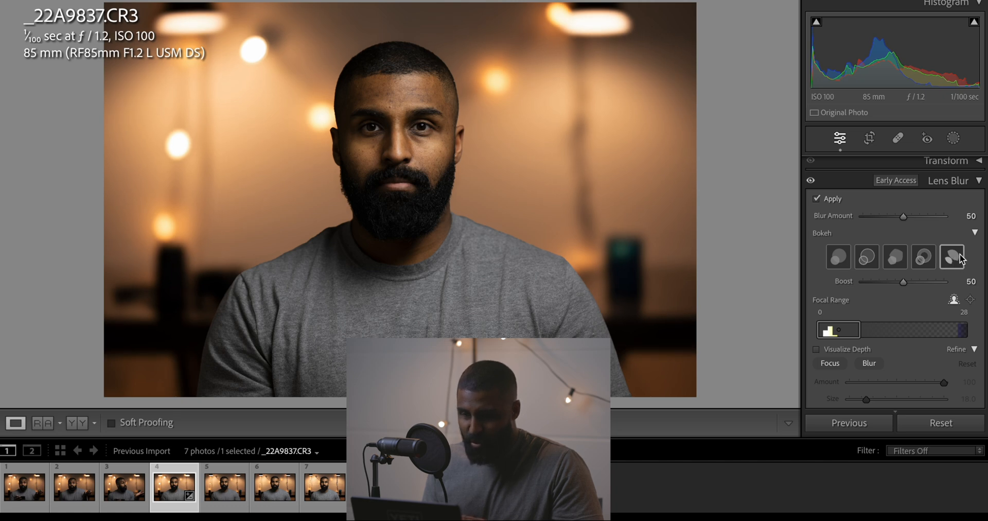
{"action": "left_click", "coordinate": [841, 261]}
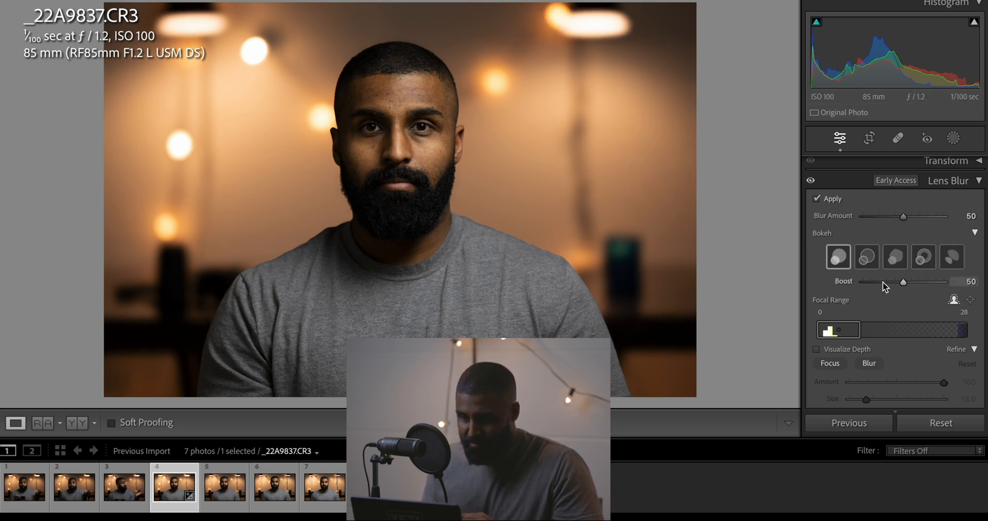
Select the outlined-circle bokeh shape and try Boost values of 60 and 100 on the background lights before setting it to 0
{"action": "left_click_drag", "start_coordinate": [903, 284], "coordinate": [950, 284]}
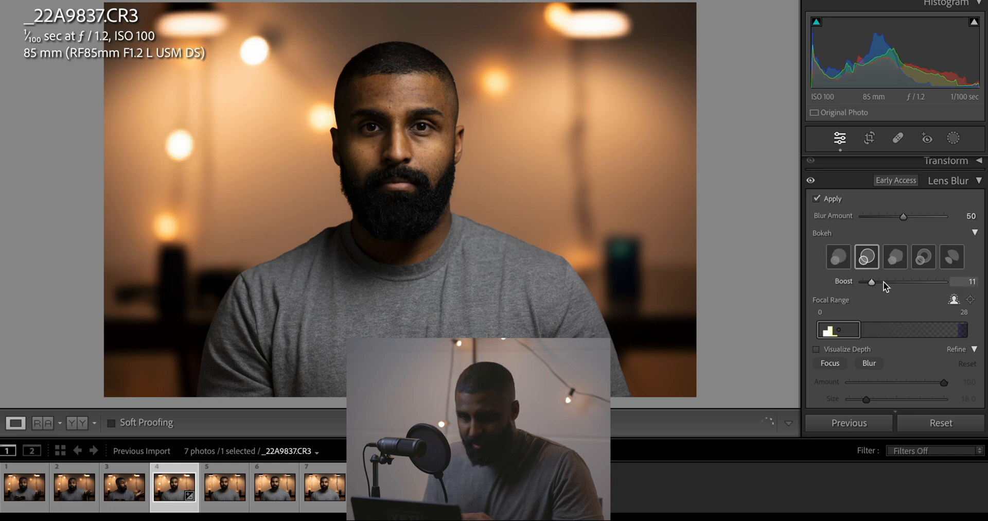
{"action": "left_click_drag", "start_coordinate": [871, 280], "coordinate": [848, 280]}
{"action": "left_click", "coordinate": [177, 146]}
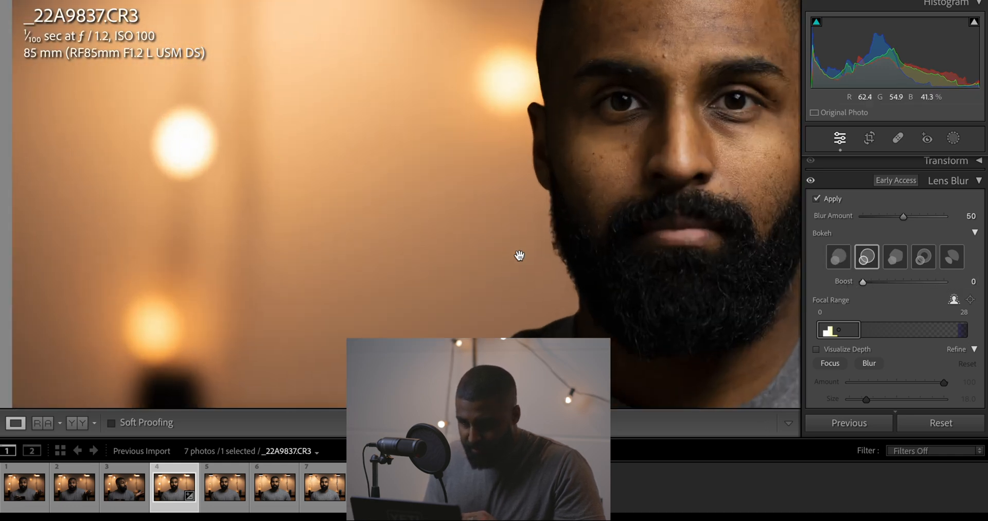
{"action": "left_click_drag", "start_coordinate": [863, 284], "coordinate": [911, 282]}
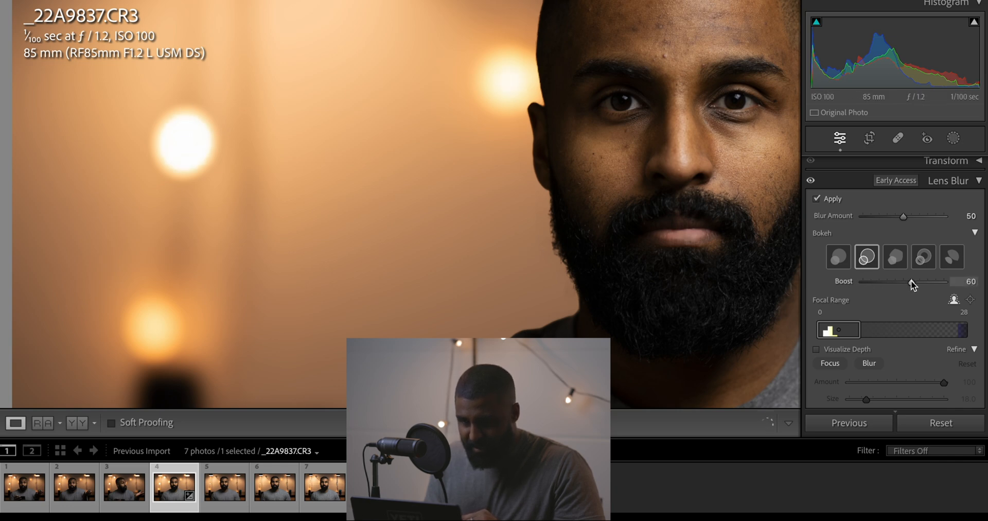
{"action": "left_click_drag", "start_coordinate": [911, 282], "coordinate": [970, 281]}
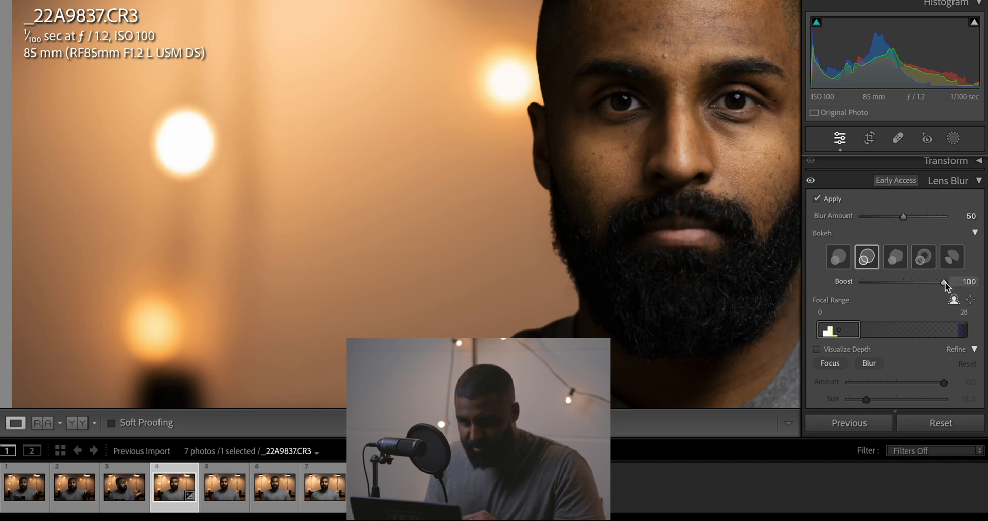
{"action": "left_click_drag", "start_coordinate": [945, 282], "coordinate": [842, 284]}
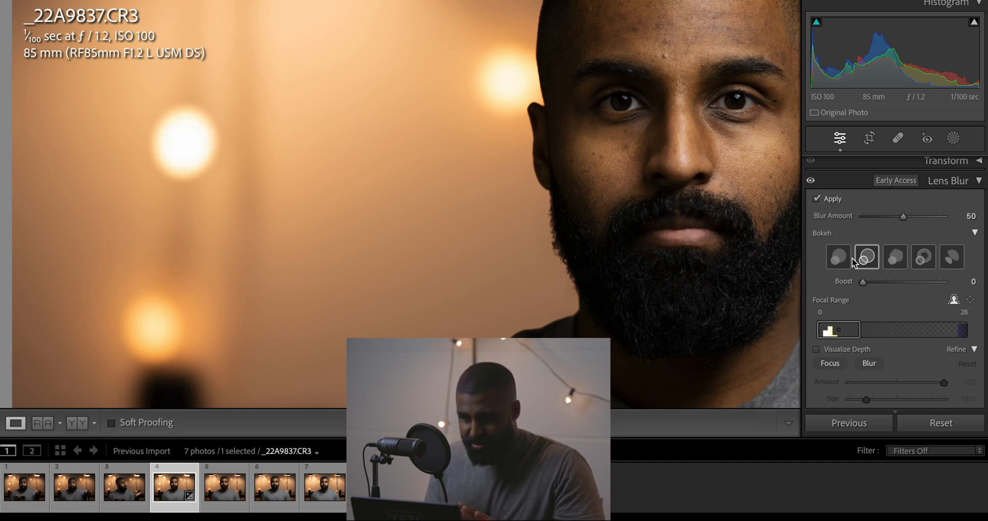
Compare the close-up background lights with Lens Blur off and on, and set the bokeh Boost to 20
{"action": "left_click", "coordinate": [817, 199]}
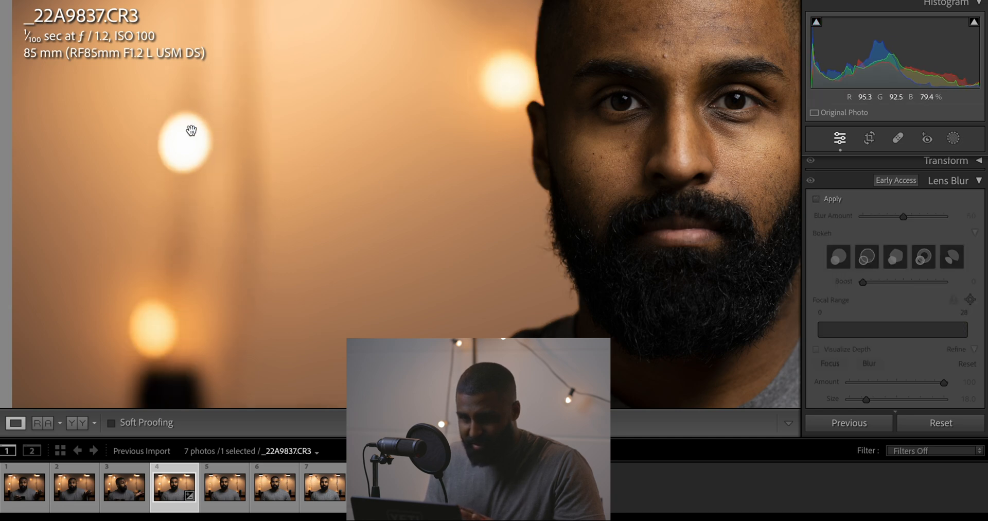
{"action": "left_click", "coordinate": [817, 199]}
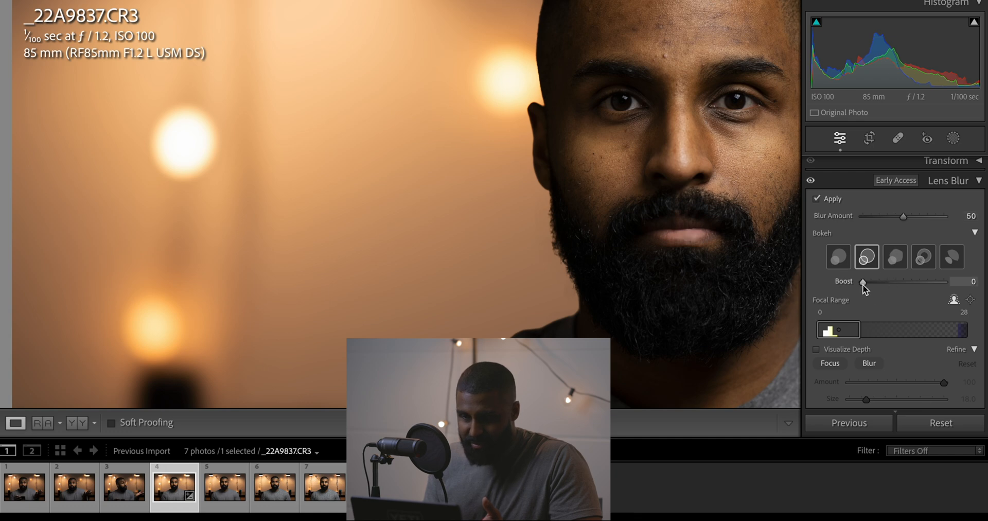
{"action": "mouse_move", "coordinate": [864, 284]}
{"action": "left_mouse_down"}
{"action": "mouse_move", "coordinate": [891, 284]}
{"action": "mouse_move", "coordinate": [878, 283]}
{"action": "left_mouse_up"}
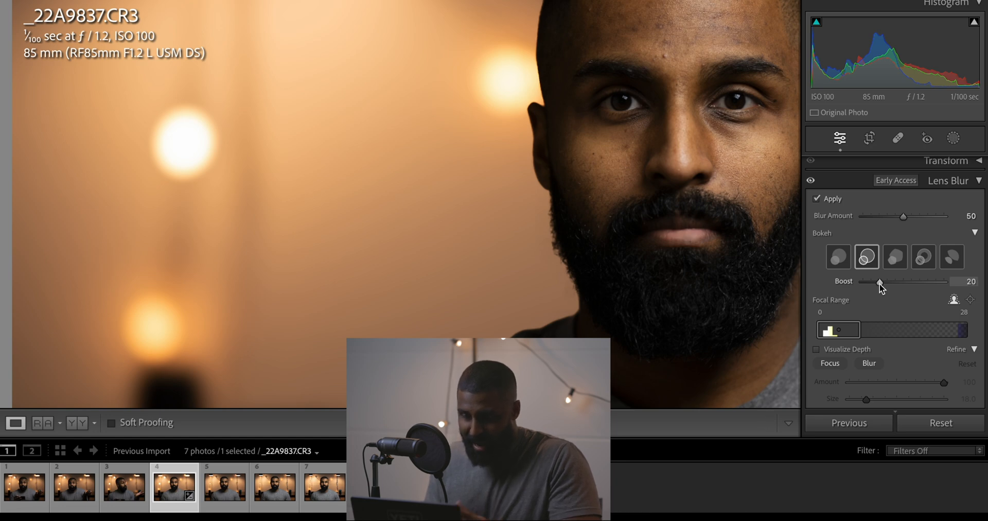
Compare Lens Blur off and on for the close-up background lights and for the whole portrait
{"action": "left_click", "coordinate": [819, 197]}
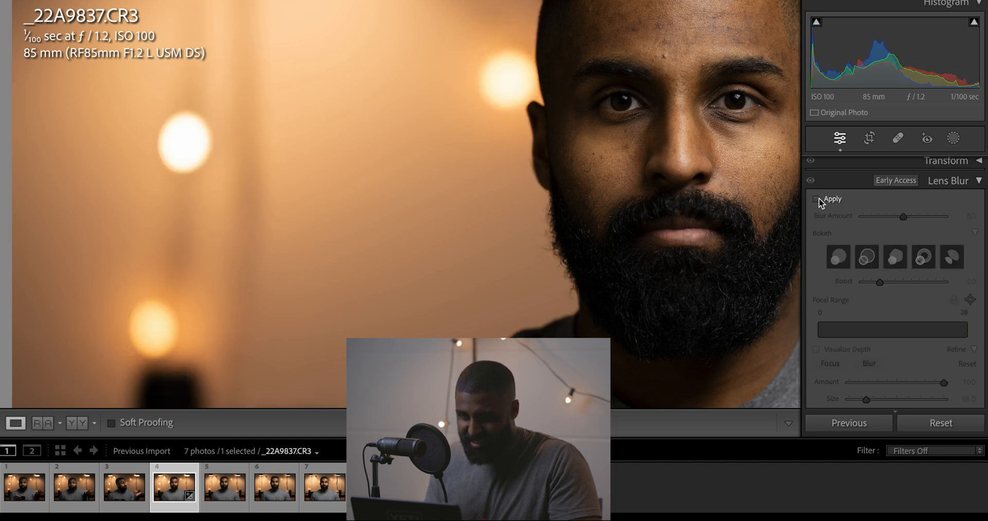
{"action": "left_click", "coordinate": [817, 199]}
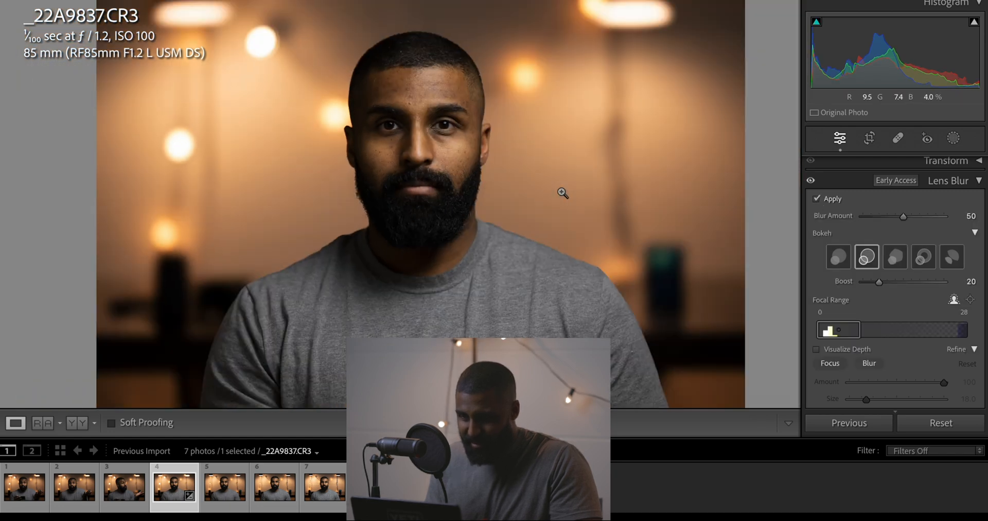
{"action": "key", "text": "z"}
{"action": "left_click", "coordinate": [820, 199]}
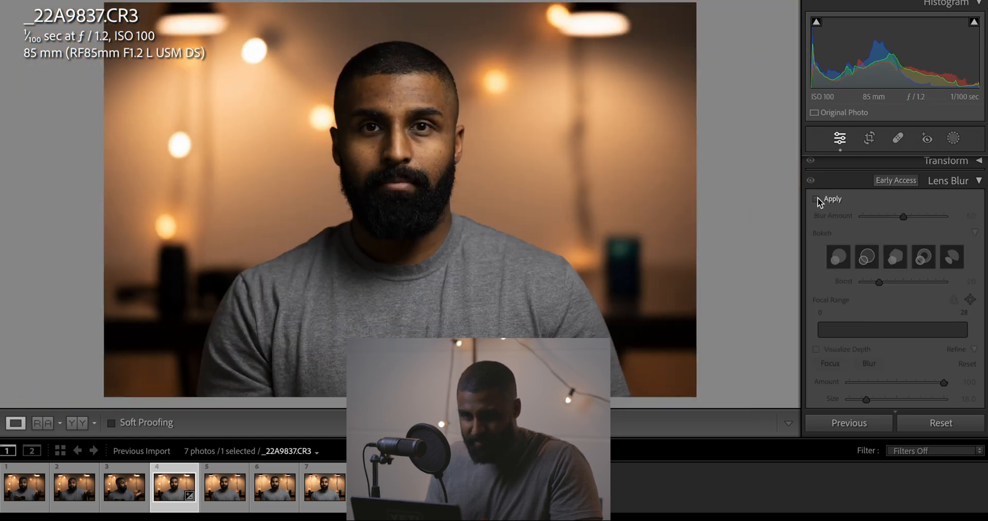
{"action": "left_click", "coordinate": [818, 200]}
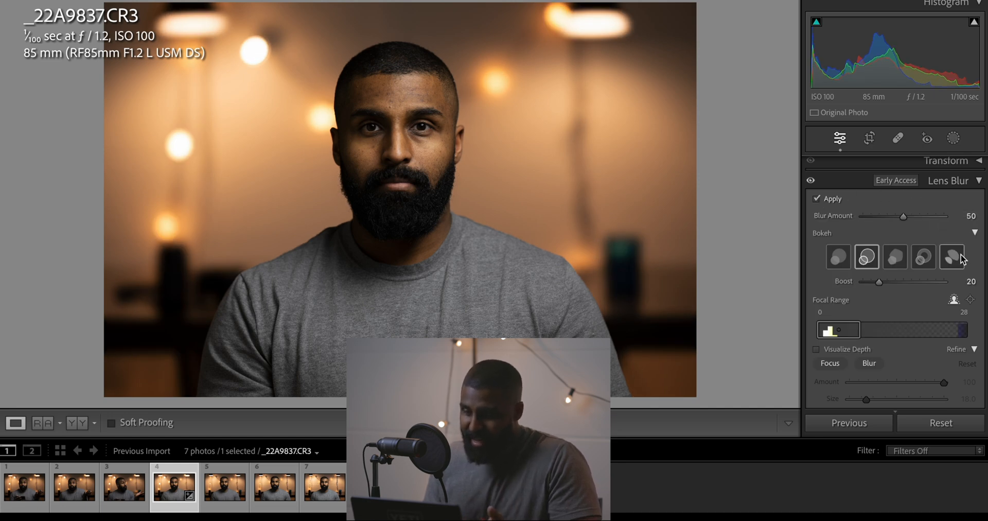
Try shifting the Lens Blur focal range toward the near end, and switch Lens Blur off
{"action": "scroll", "coordinate": [844, 271], "scroll_direction": "down", "scroll_amount": 2}
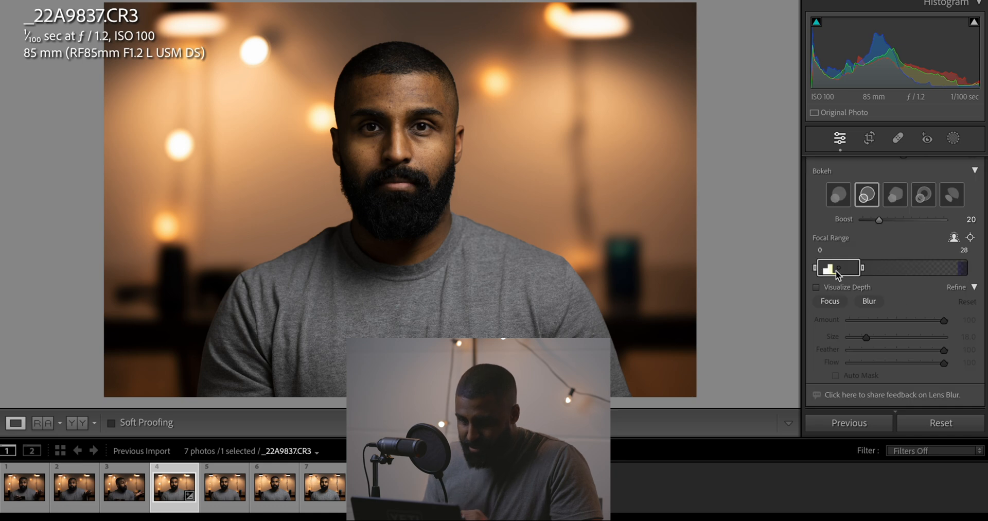
{"action": "left_click_drag", "start_coordinate": [838, 270], "coordinate": [797, 274]}
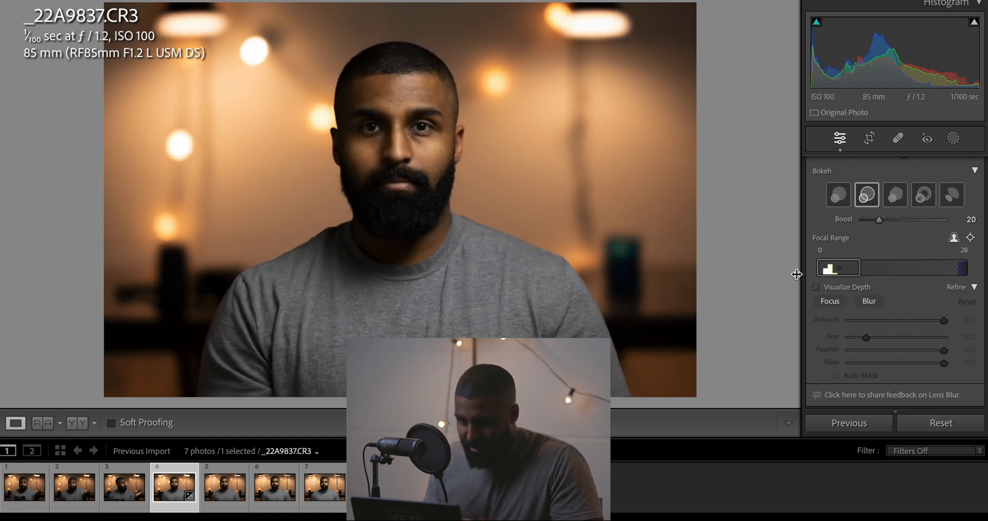
{"action": "scroll", "coordinate": [909, 242], "scroll_direction": "up", "scroll_amount": 3}
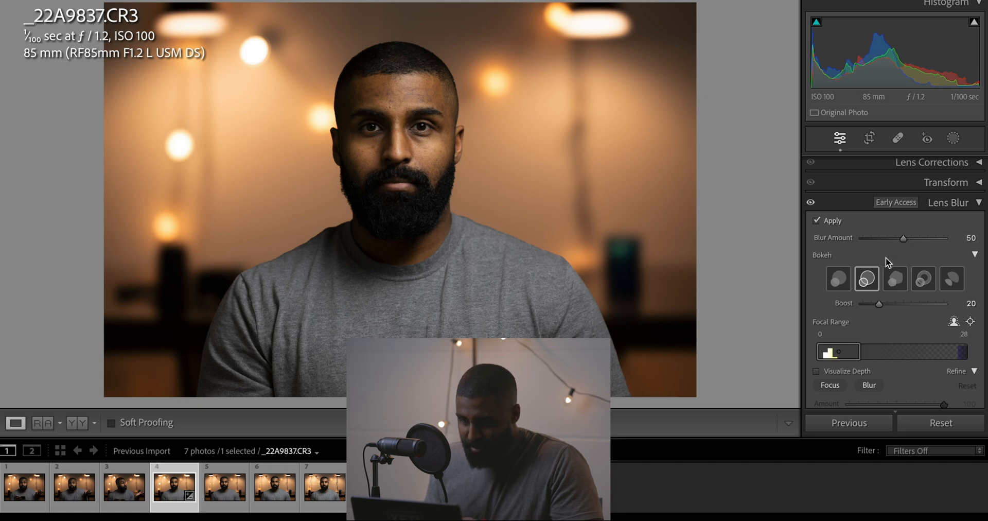
{"action": "left_click", "coordinate": [816, 220]}
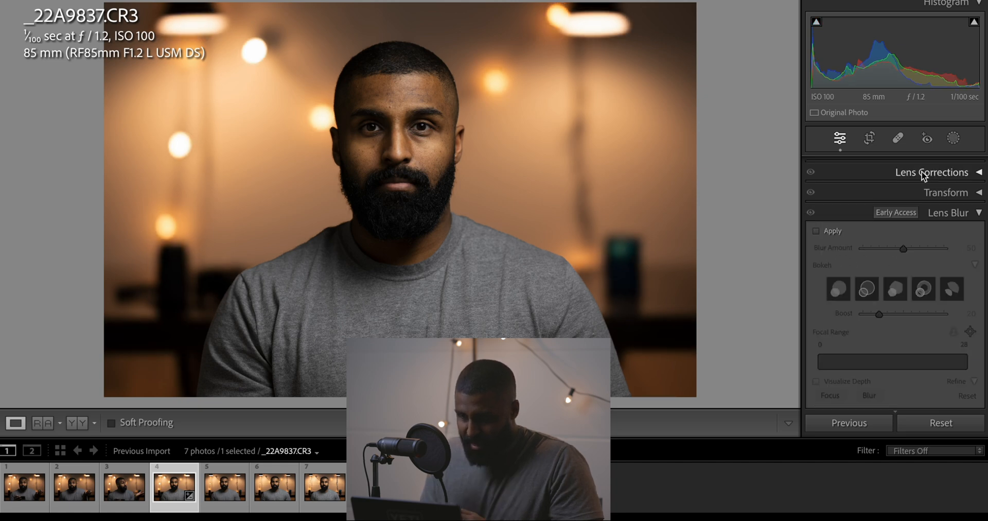
Open the f/16 portrait _22A9840.CR3 and apply Lens Blur to it
{"action": "left_click", "coordinate": [978, 213]}
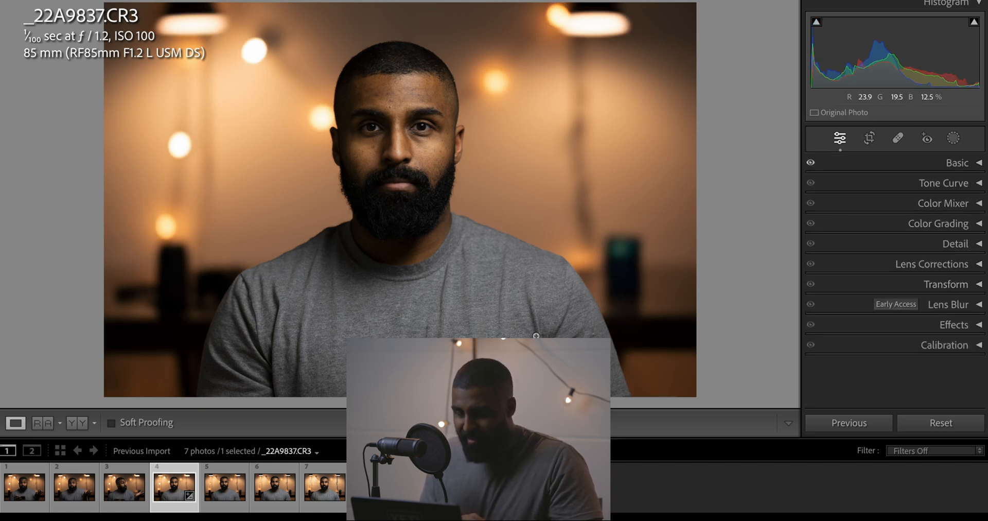
{"action": "left_click", "coordinate": [322, 490]}
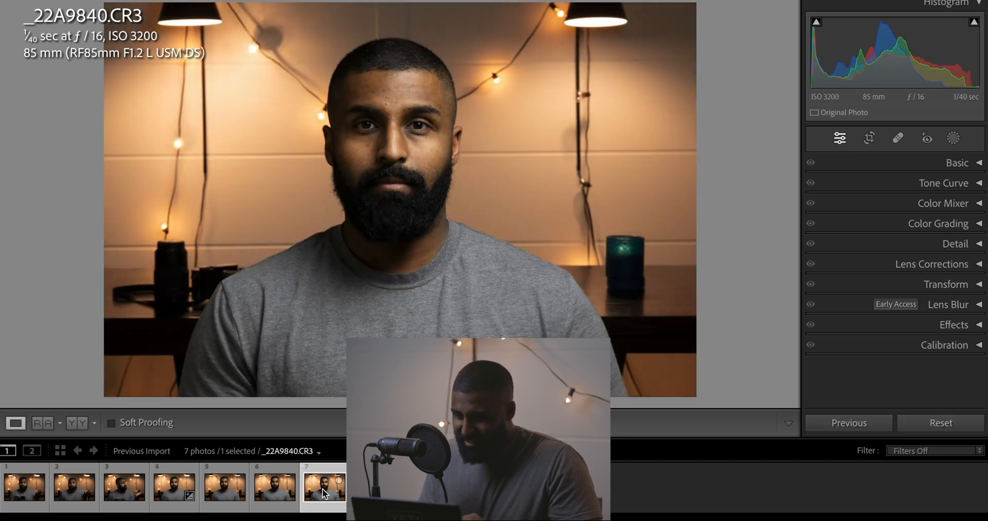
{"action": "left_click", "coordinate": [980, 305]}
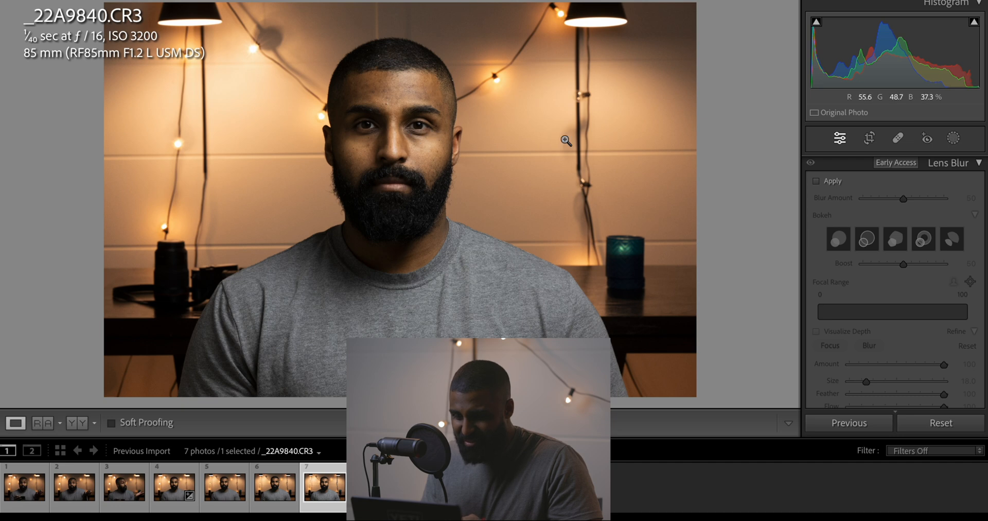
{"action": "scroll", "coordinate": [880, 235], "scroll_direction": "up", "scroll_amount": 1}
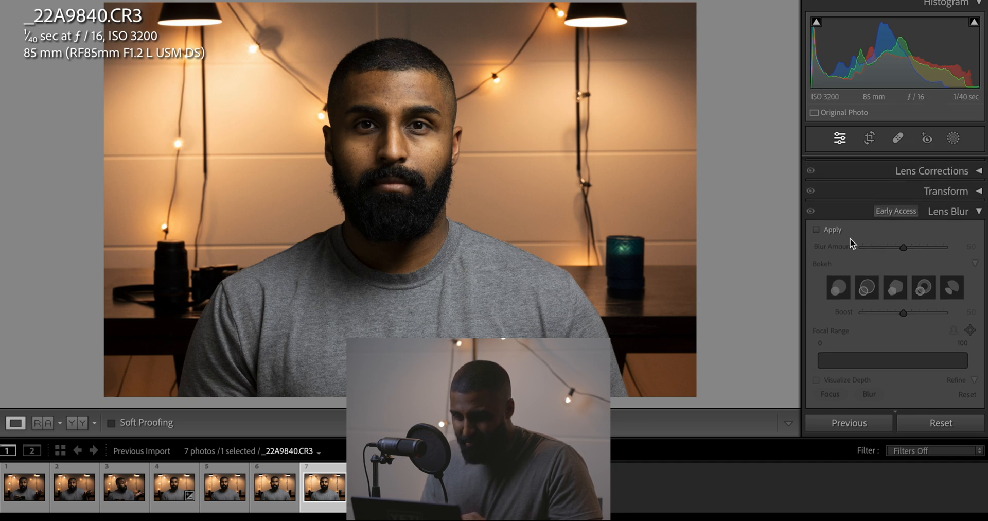
{"action": "left_click", "coordinate": [816, 230]}
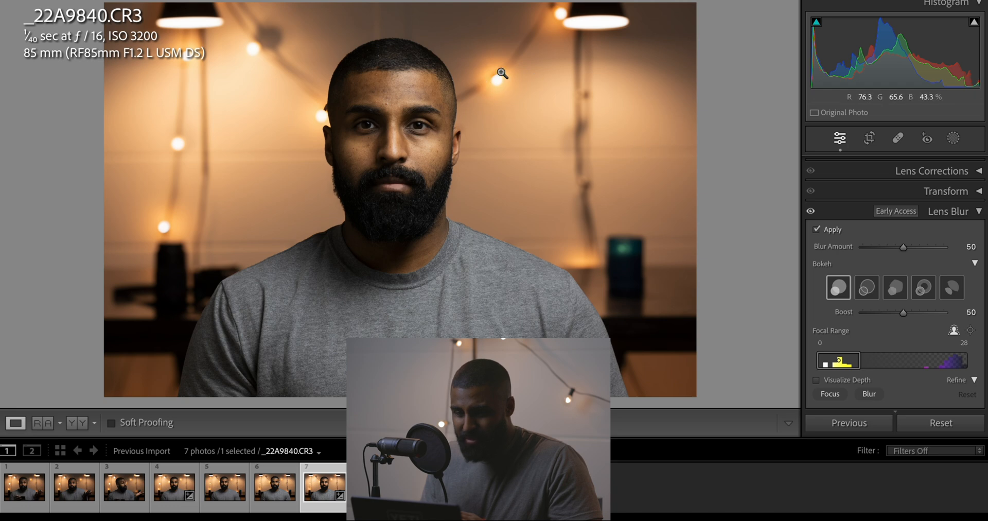
Compare the Lens Blur version of _22A9840.CR3 with the f/4.0 portrait _22A9838.CR3, alternating between the two photos
{"action": "left_click", "coordinate": [234, 483]}
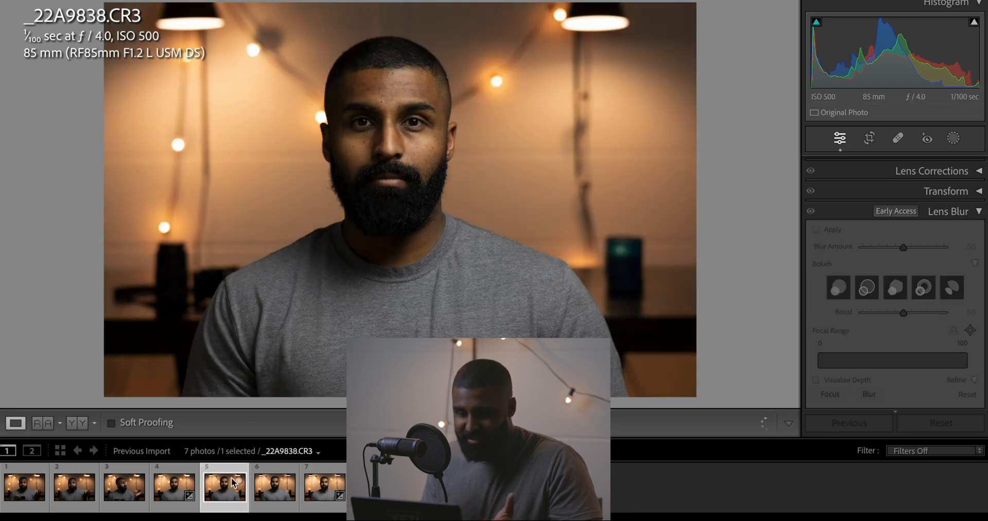
{"action": "left_click", "coordinate": [320, 484]}
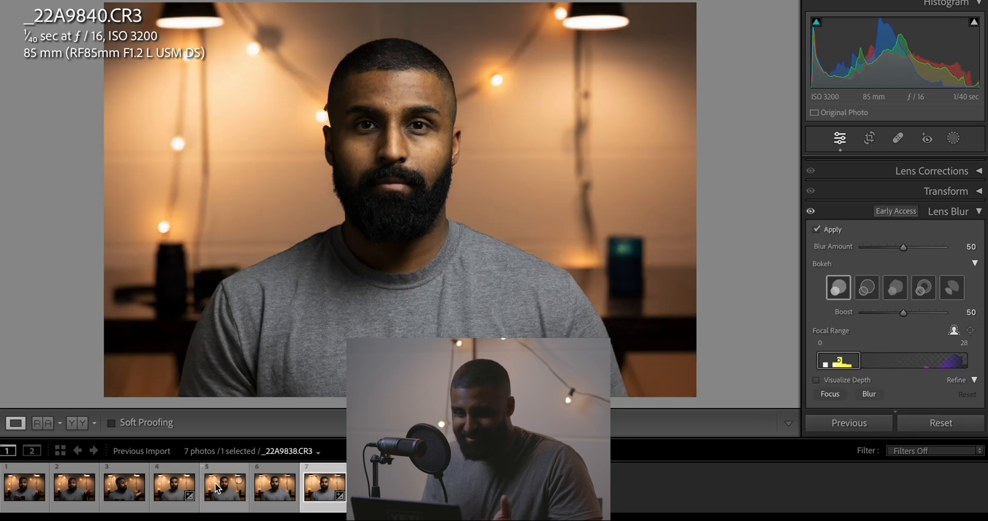
{"action": "left_click", "coordinate": [215, 482]}
{"action": "left_click", "coordinate": [316, 493]}
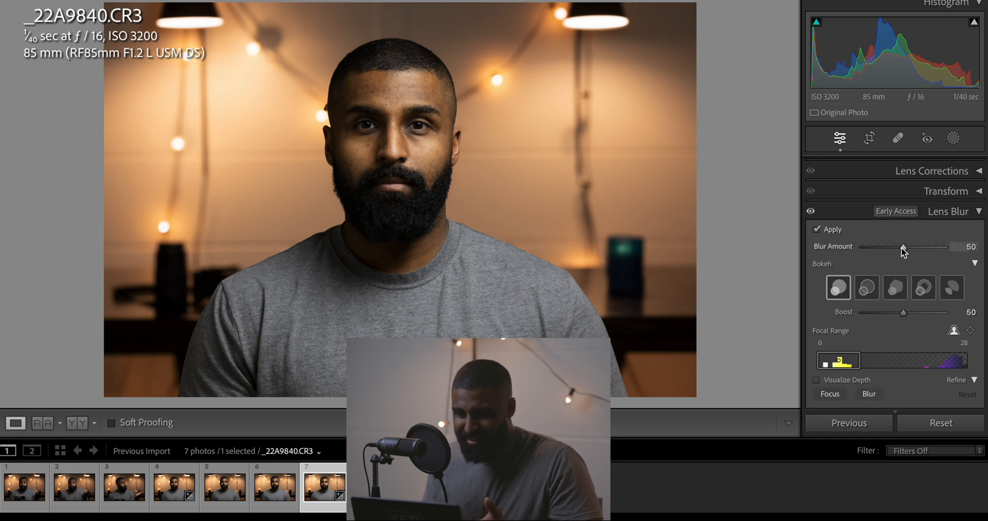
{"action": "left_click", "coordinate": [223, 494]}
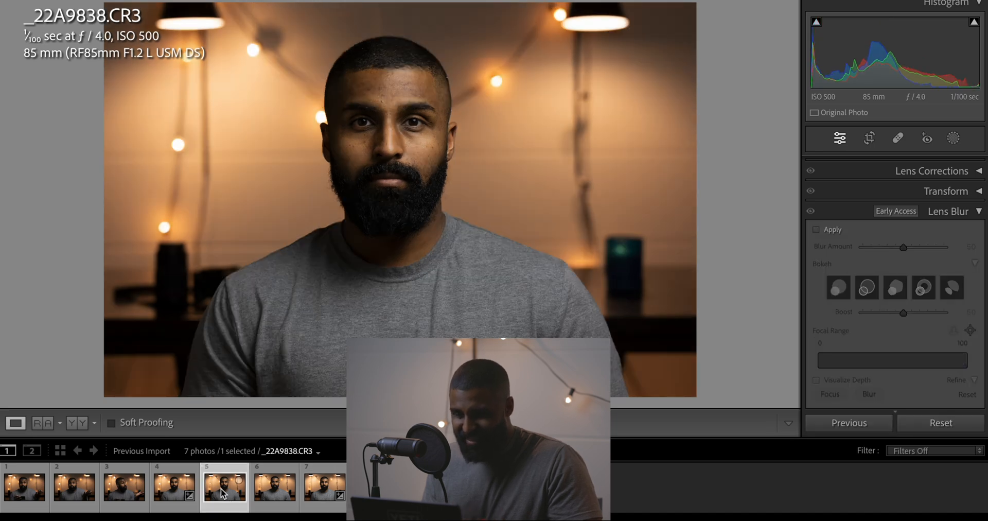
{"action": "left_click", "coordinate": [321, 491]}
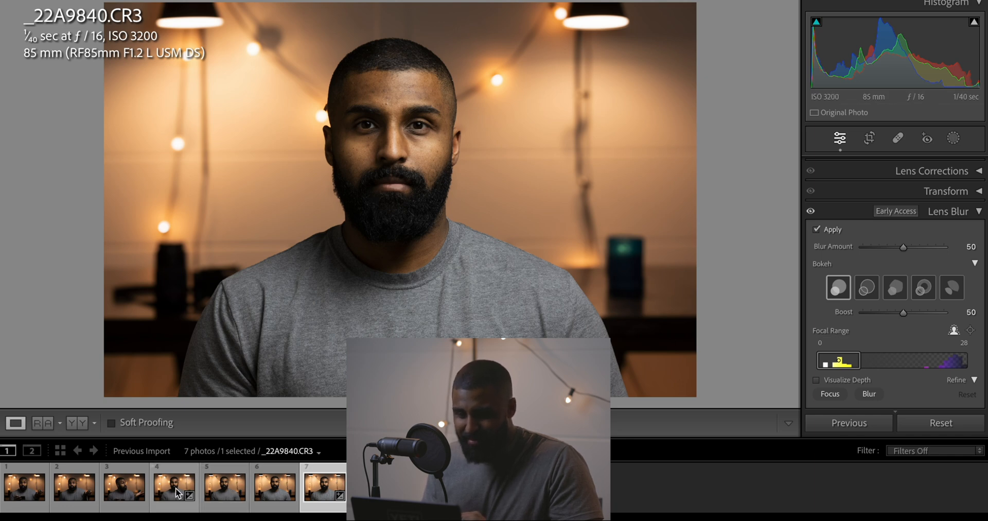
Compare the close-up face and background of the blurred f/16 portrait with those of the f/1.2 portrait _22A9837.CR3
{"action": "left_click", "coordinate": [351, 137]}
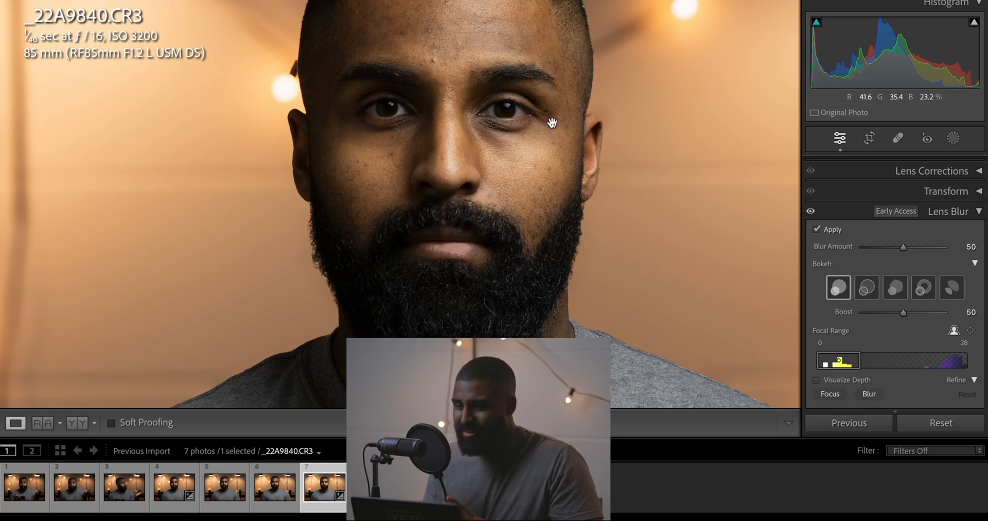
{"action": "left_click_drag", "start_coordinate": [566, 179], "coordinate": [572, 214]}
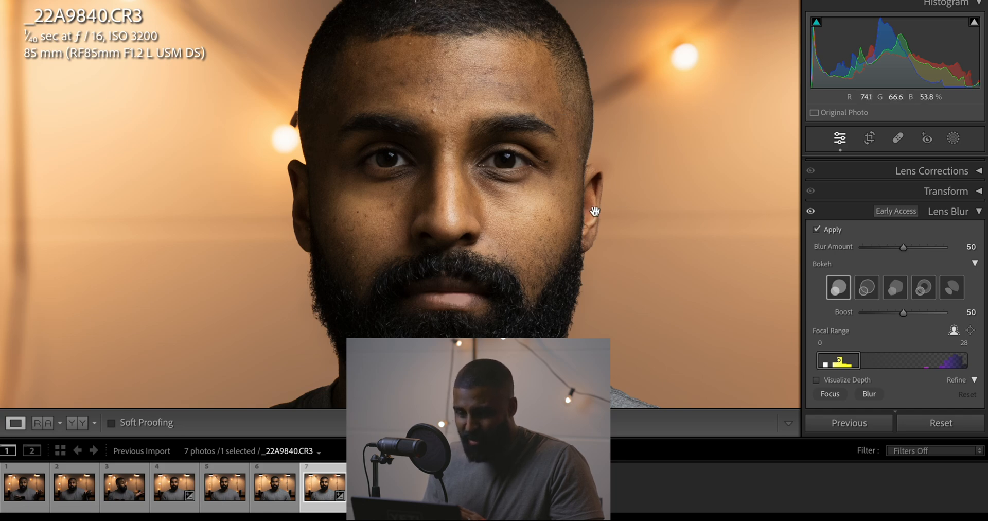
{"action": "left_click", "coordinate": [612, 199]}
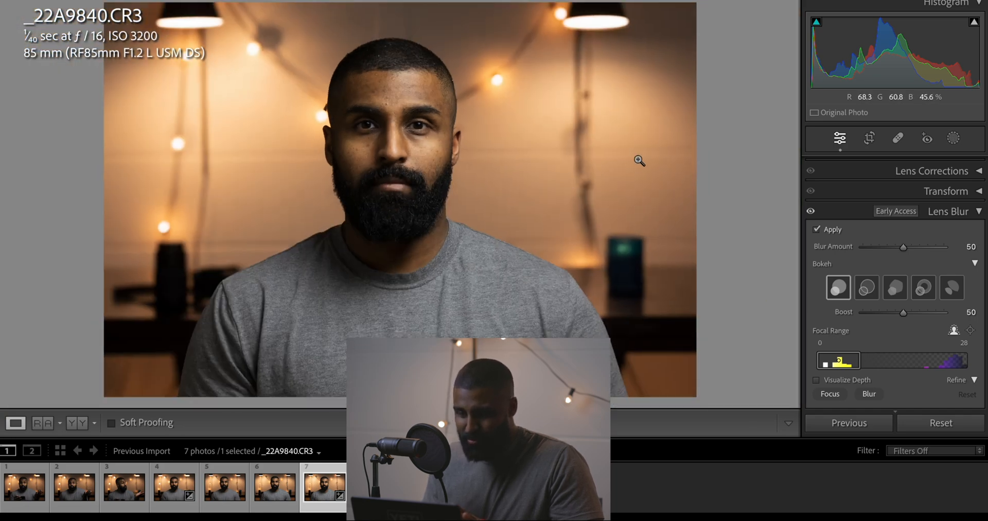
{"action": "left_click", "coordinate": [168, 500]}
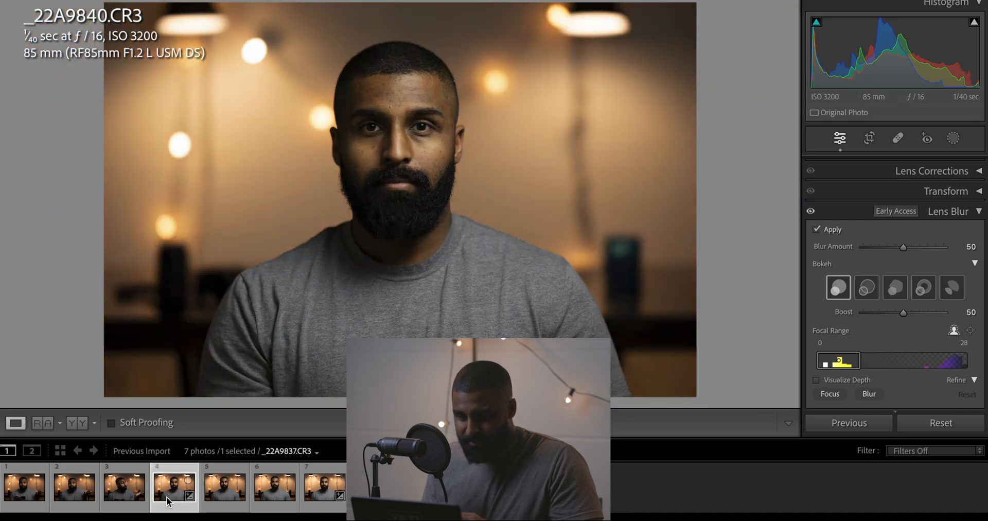
{"action": "left_click", "coordinate": [438, 195]}
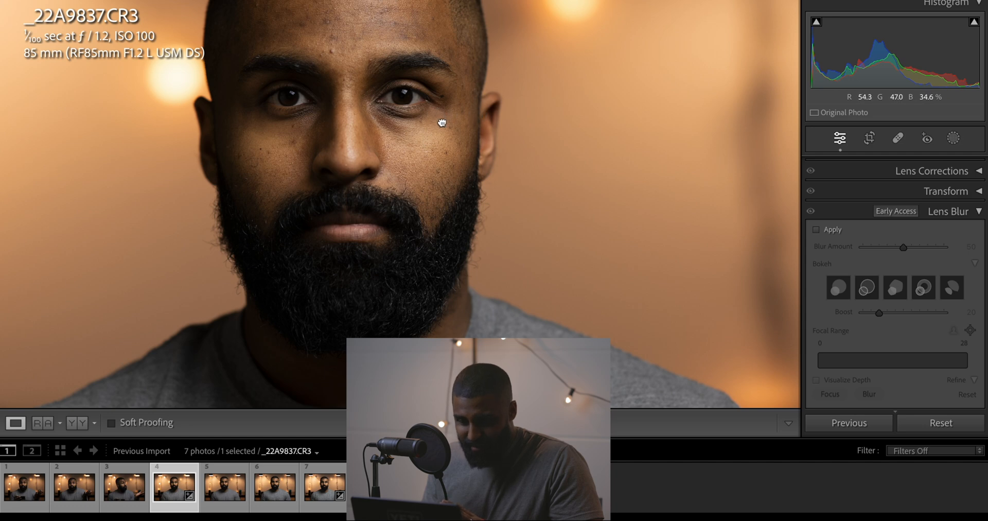
{"action": "left_click_drag", "start_coordinate": [441, 120], "coordinate": [447, 141]}
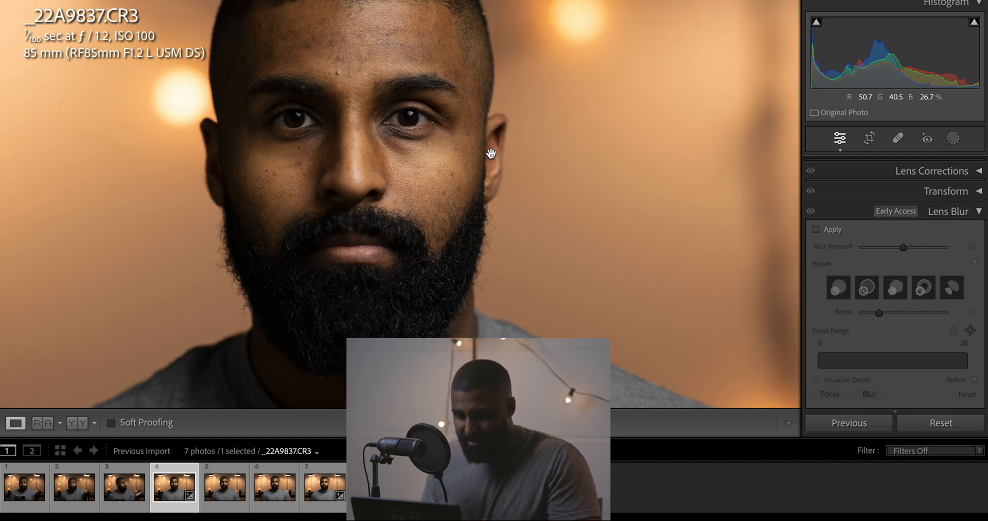
{"action": "left_click", "coordinate": [319, 495]}
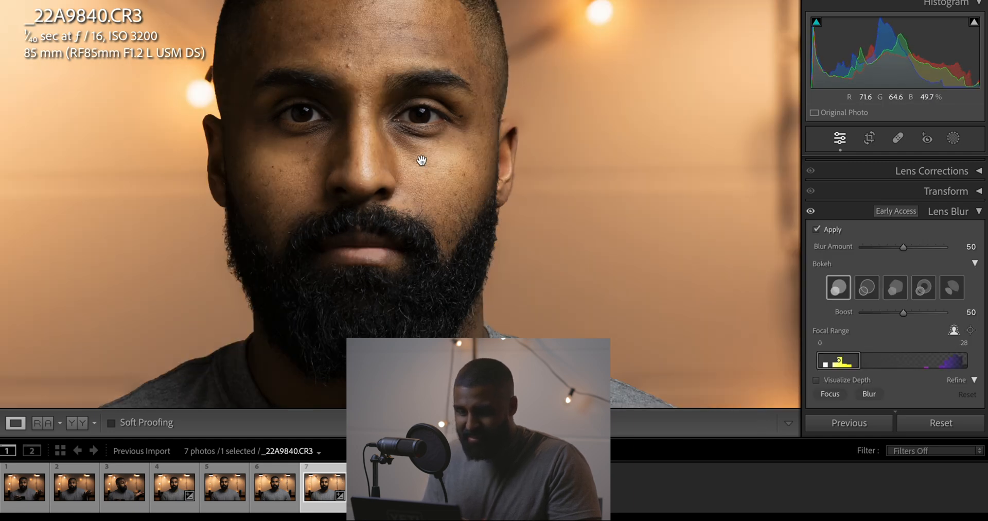
{"action": "left_click", "coordinate": [489, 147]}
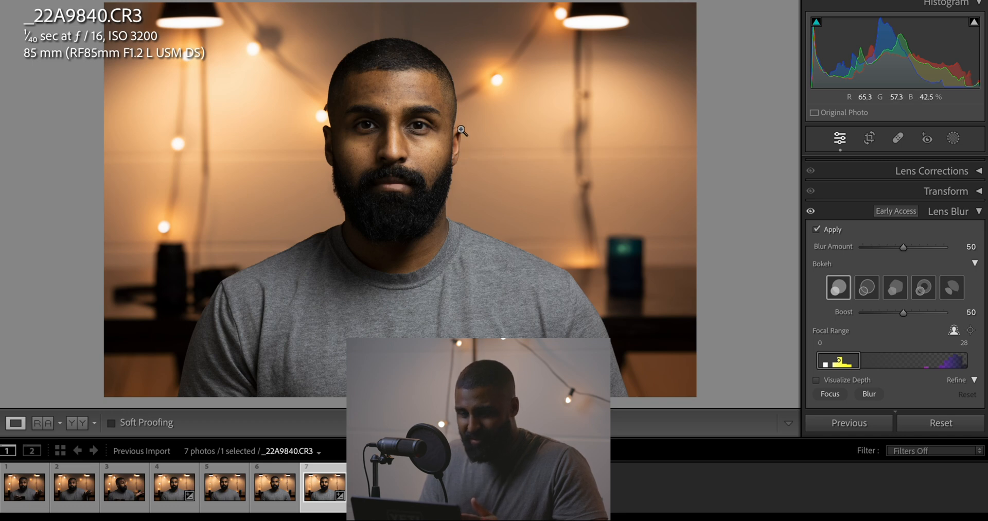
{"action": "left_click", "coordinate": [451, 154]}
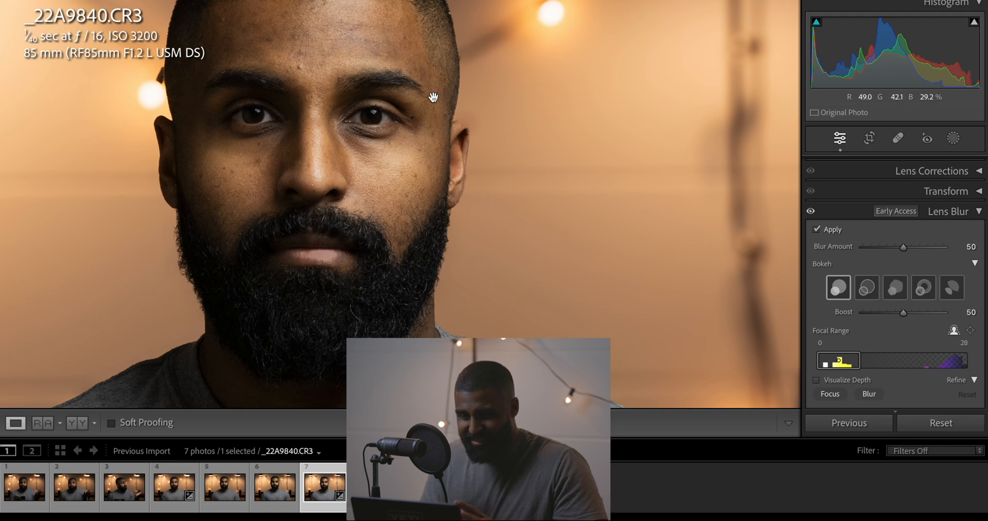
{"action": "left_click", "coordinate": [326, 220]}
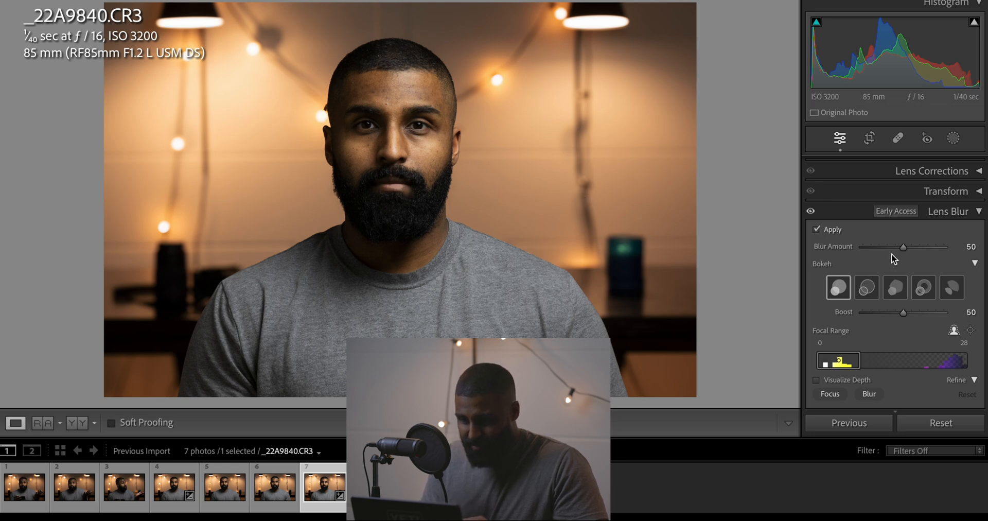
Set the Lens Blur amount of _22A9840.CR3 to 100 and compare it with the f/1.2 portrait _22A9837.CR3
{"action": "left_click_drag", "start_coordinate": [903, 252], "coordinate": [967, 256]}
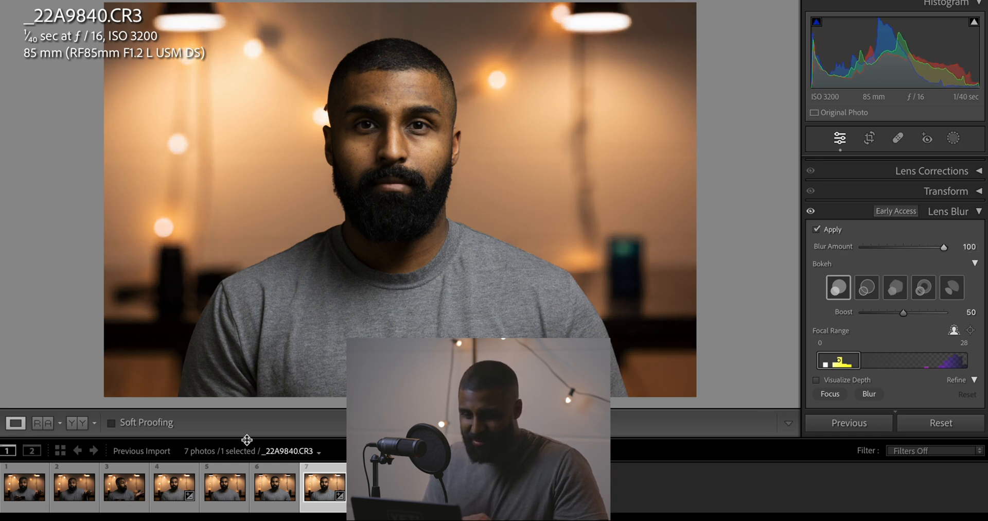
{"action": "left_click", "coordinate": [170, 493]}
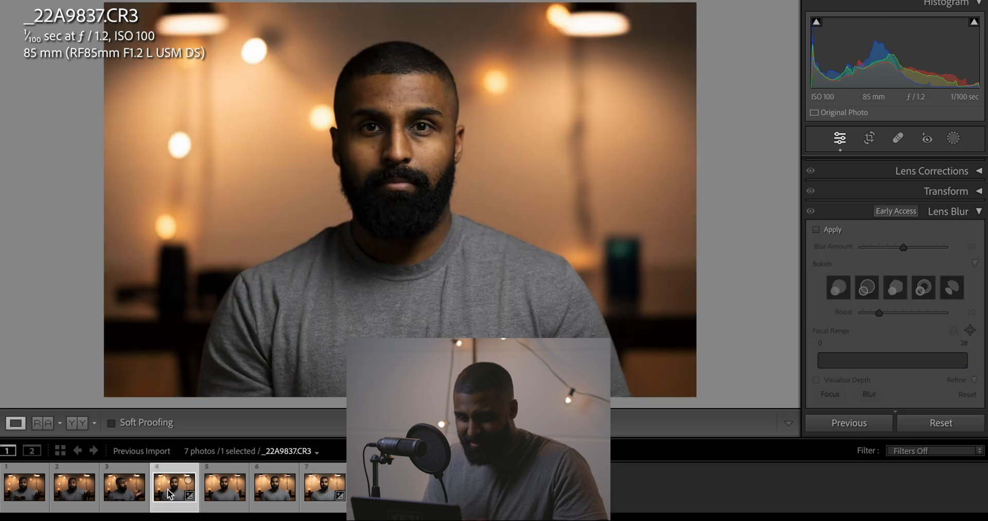
{"action": "left_click", "coordinate": [327, 502]}
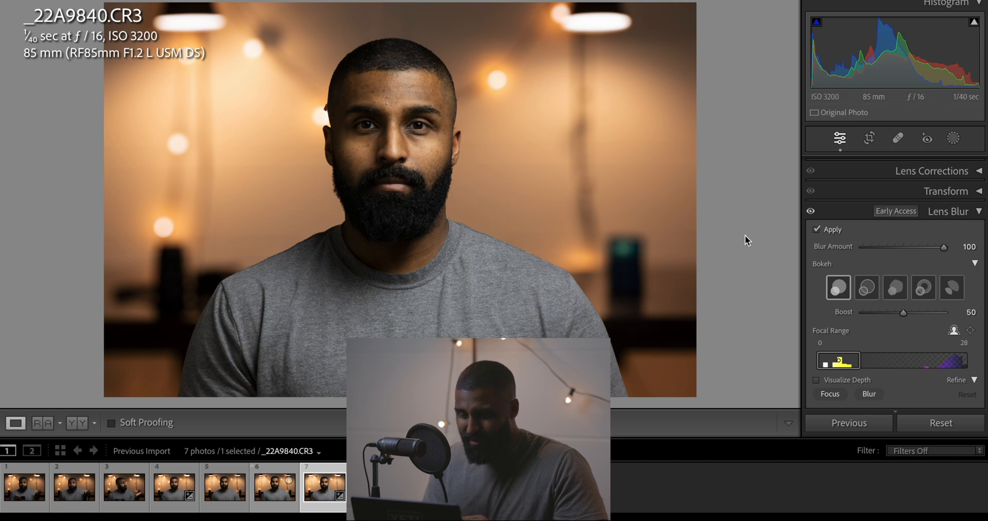
{"action": "left_click", "coordinate": [170, 494]}
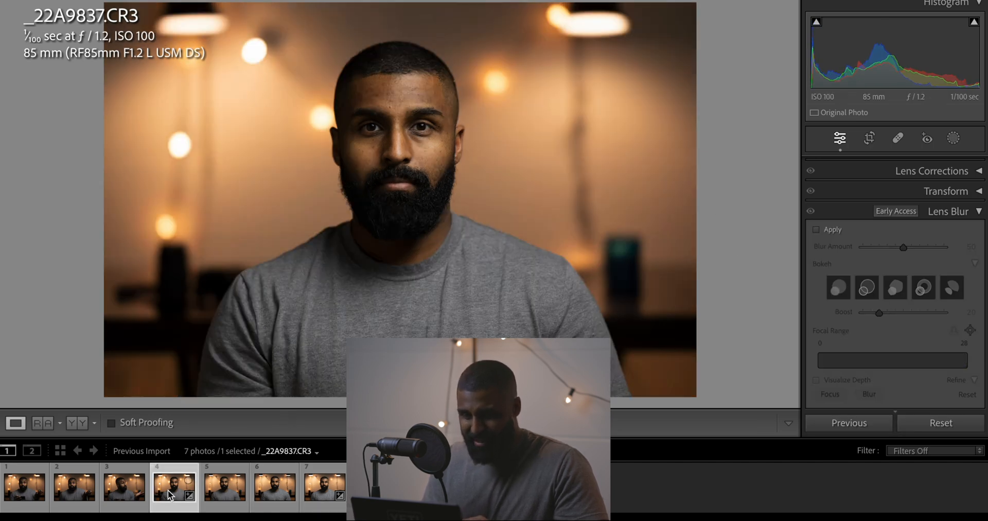
{"action": "left_click", "coordinate": [322, 484]}
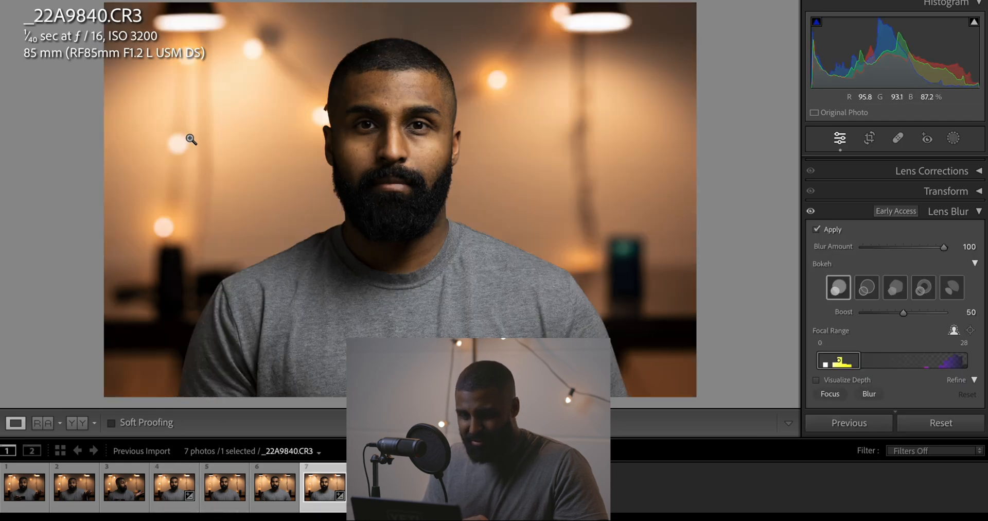
Examine the background lights up close and change the bokeh to the outlined-circle shape
{"action": "left_click", "coordinate": [172, 145]}
{"action": "left_click", "coordinate": [205, 149]}
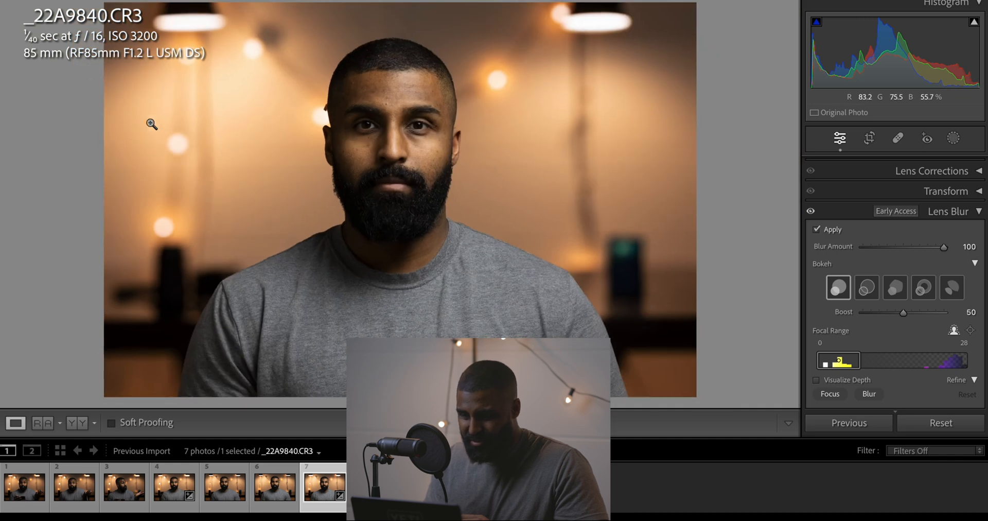
{"action": "left_click", "coordinate": [870, 290]}
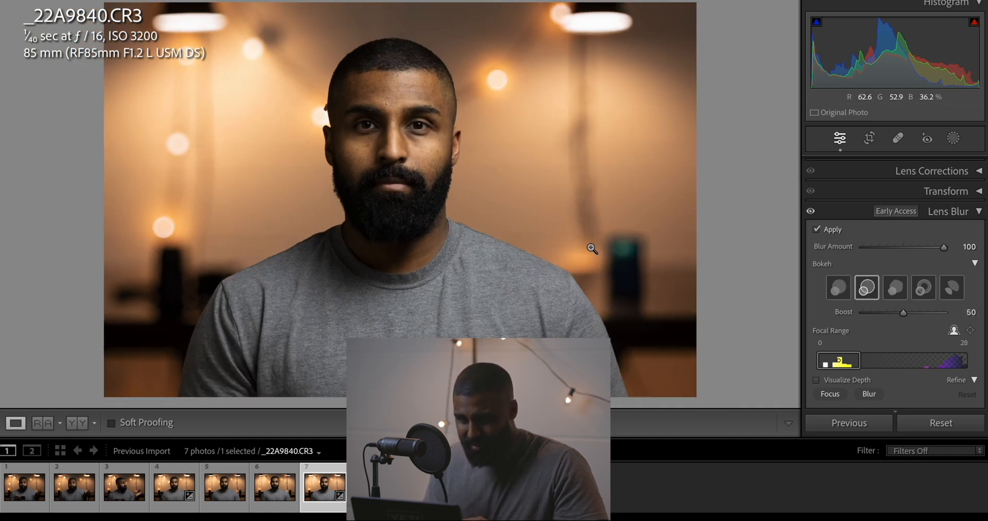
Try bokeh Boost values of 100 and 0 on the close-up background lights, and return Boost to 50
{"action": "left_click", "coordinate": [202, 133]}
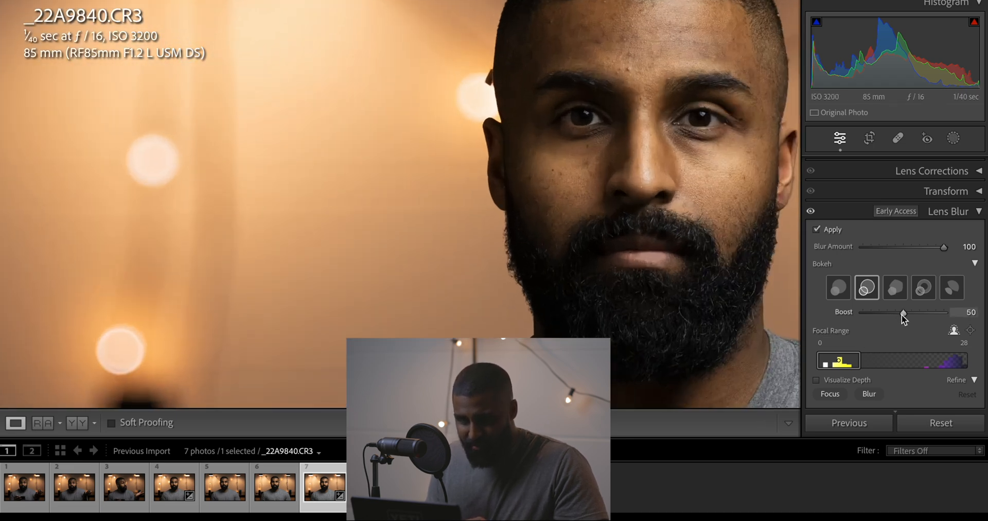
{"action": "left_click_drag", "start_coordinate": [902, 314], "coordinate": [944, 313]}
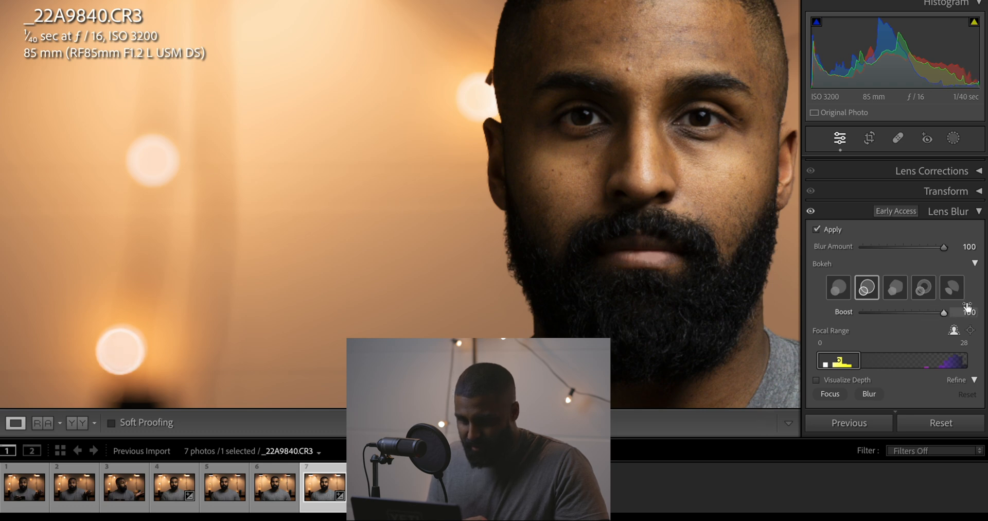
{"action": "left_click_drag", "start_coordinate": [946, 314], "coordinate": [861, 313]}
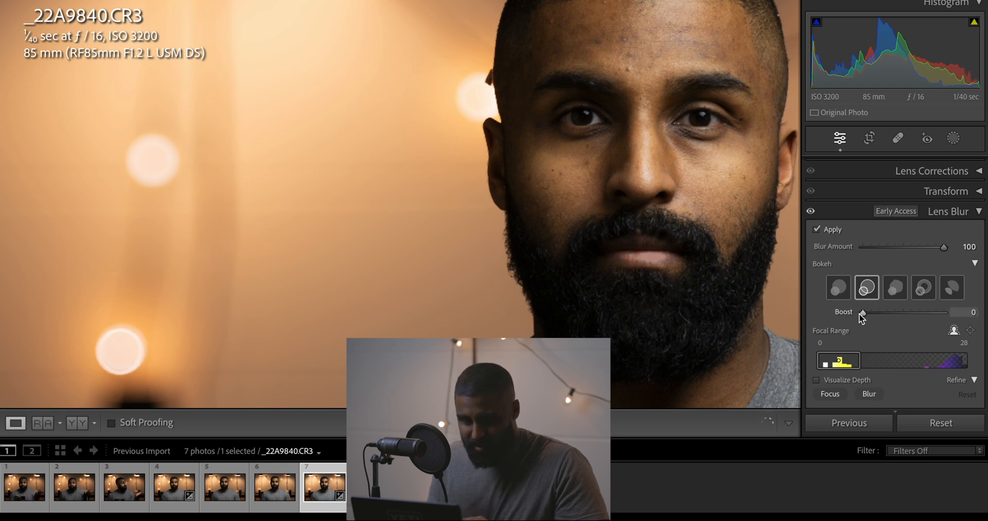
{"action": "left_click_drag", "start_coordinate": [145, 300], "coordinate": [214, 250]}
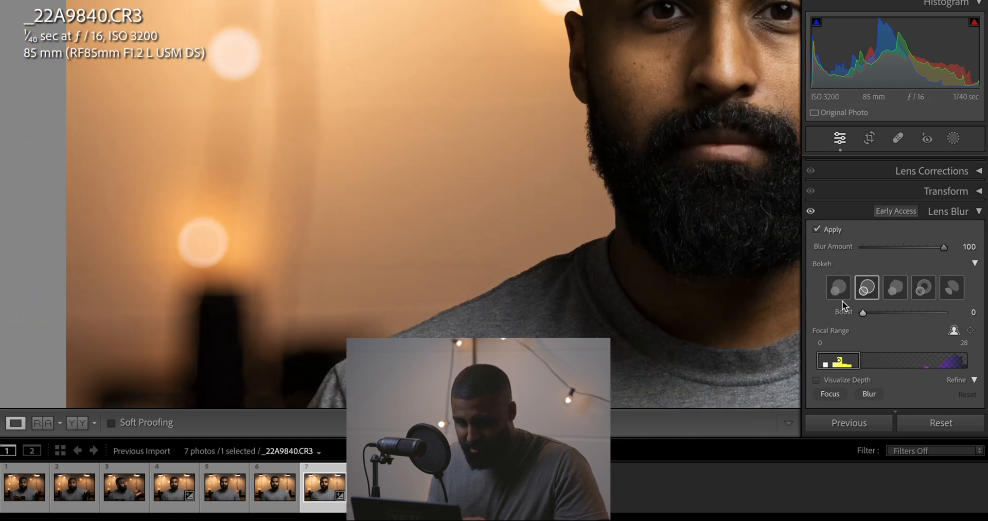
{"action": "left_click_drag", "start_coordinate": [867, 313], "coordinate": [907, 313]}
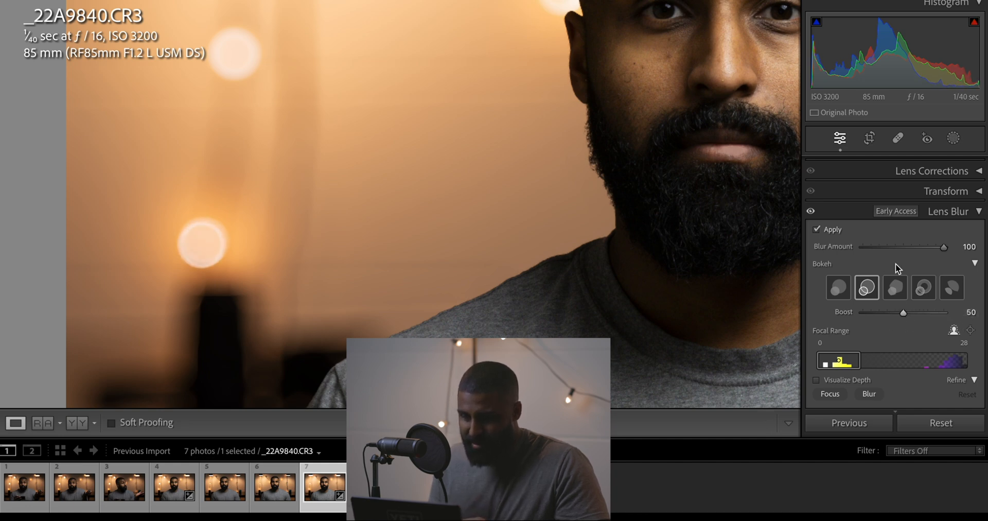
{"action": "scroll", "coordinate": [901, 261], "scroll_direction": "down", "scroll_amount": 4}
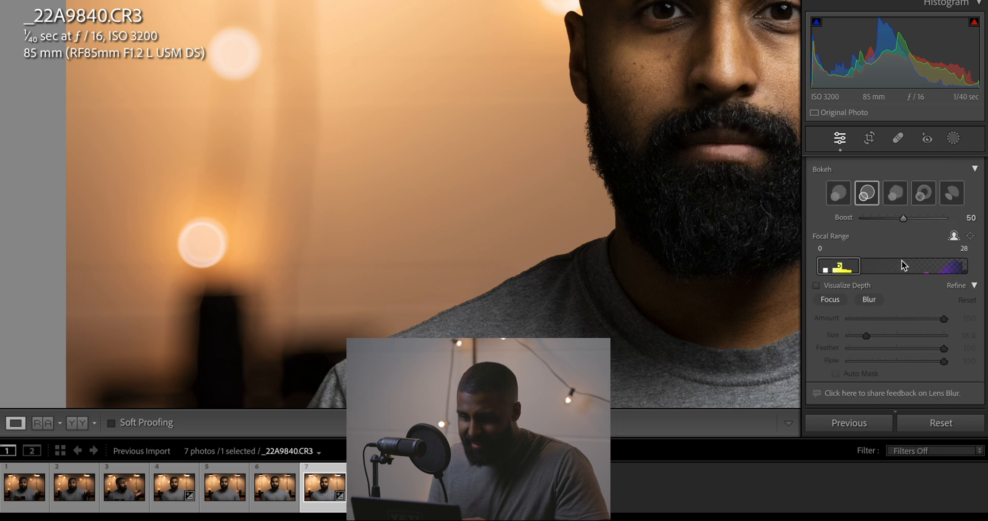
{"action": "scroll", "coordinate": [902, 260], "scroll_direction": "up", "scroll_amount": 3}
{"action": "left_click", "coordinate": [660, 204]}
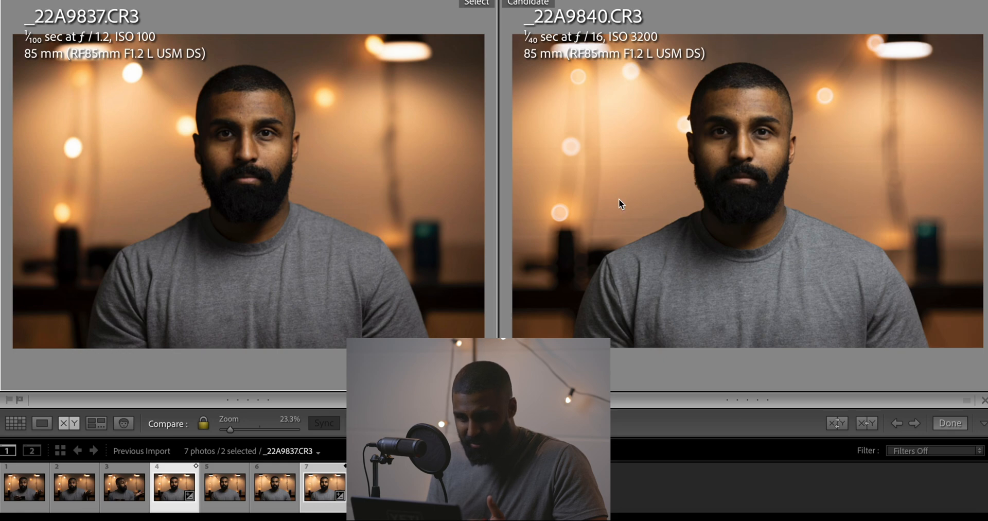
Compare the background lights of _22A9837.CR3 and _22A9840.CR3 up close in the side-by-side view
{"action": "left_click", "coordinate": [569, 144]}
{"action": "left_click_drag", "start_coordinate": [573, 150], "coordinate": [760, 57]}
{"action": "left_click_drag", "start_coordinate": [740, 117], "coordinate": [465, 201]}
{"action": "left_click", "coordinate": [777, 190]}
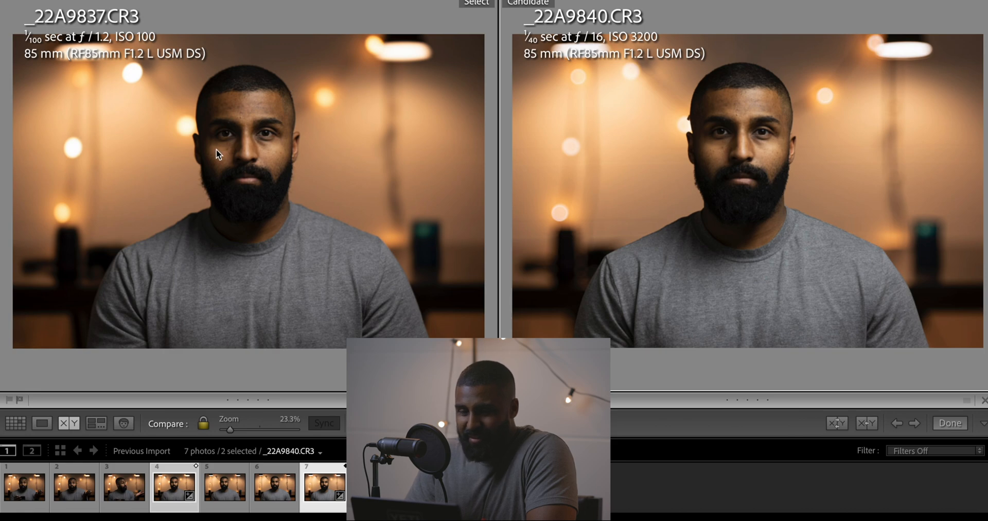
Compare the edge of the head and the light beside it up close in both portraits
{"action": "left_click", "coordinate": [696, 133]}
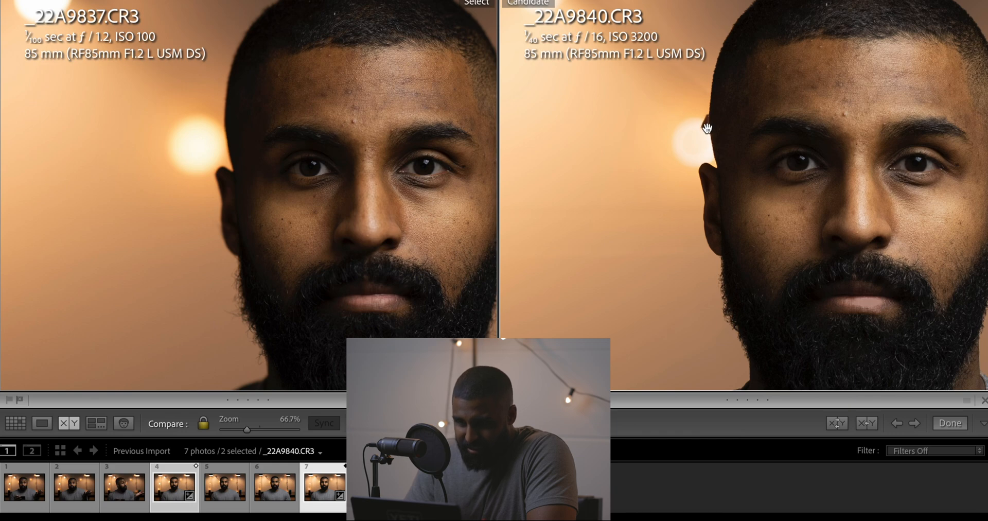
{"action": "left_click", "coordinate": [686, 193]}
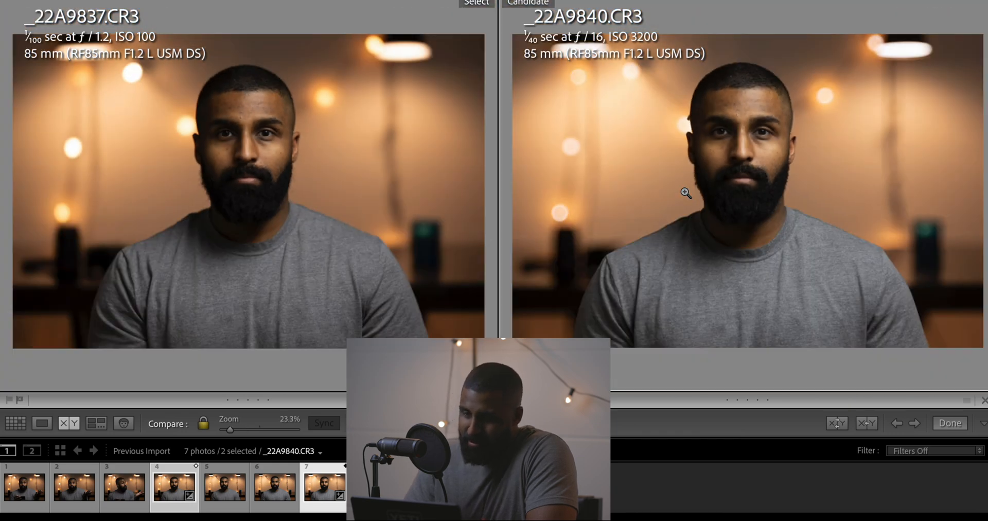
{"action": "left_click", "coordinate": [696, 126]}
{"action": "left_click", "coordinate": [688, 110]}
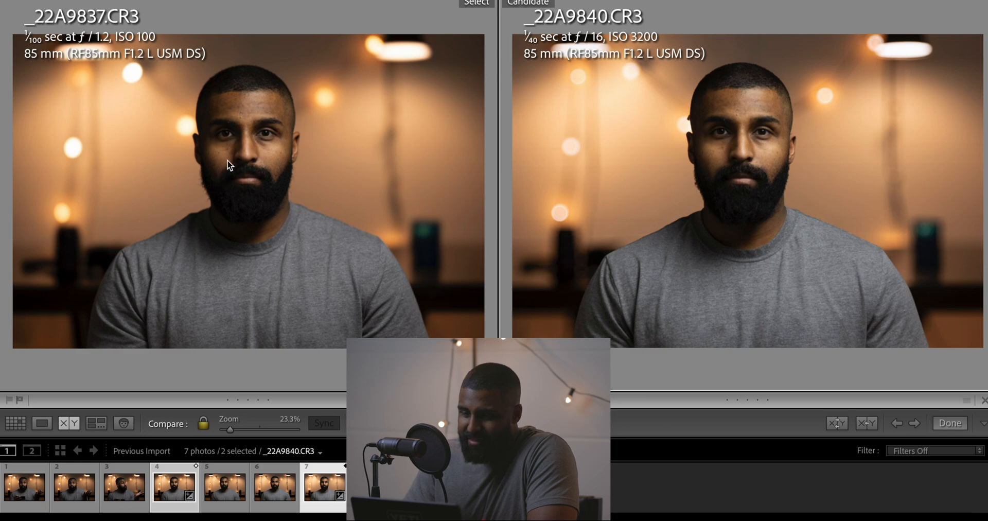
Check the wall lights once more in both compared portraits, and show the hidden panels with Histogram and Quick Develop
{"action": "left_click", "coordinate": [585, 159]}
{"action": "left_click", "coordinate": [747, 172]}
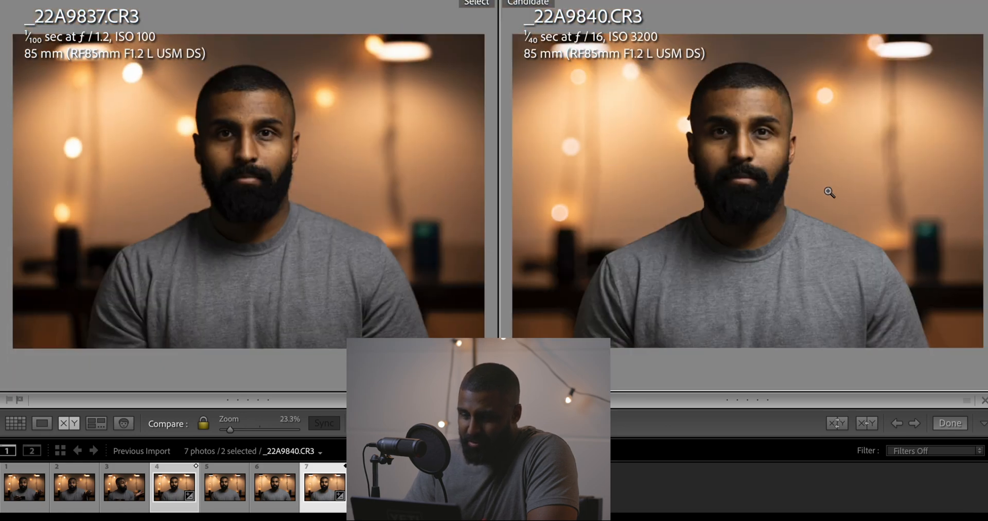
{"action": "mouse_move", "coordinate": [987, 313]}
{"action": "left_click", "coordinate": [987, 258]}
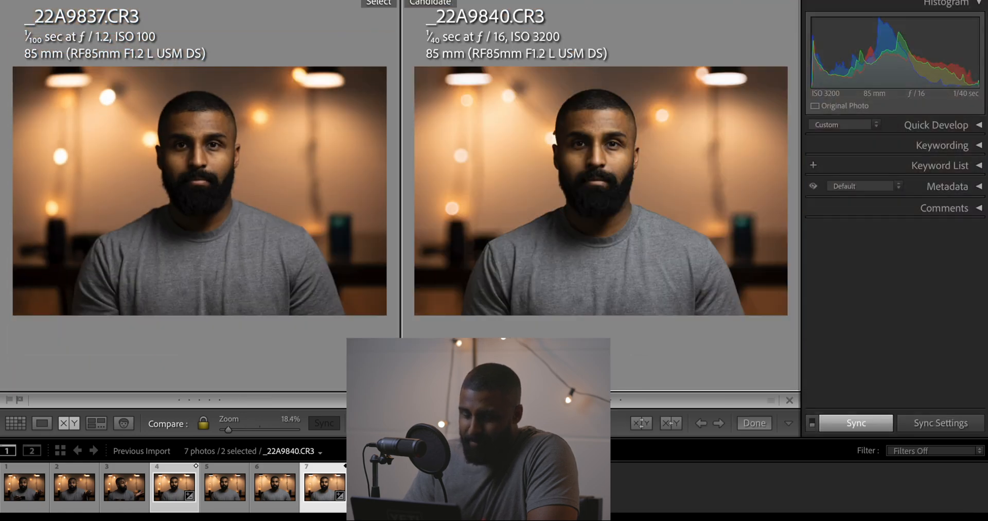